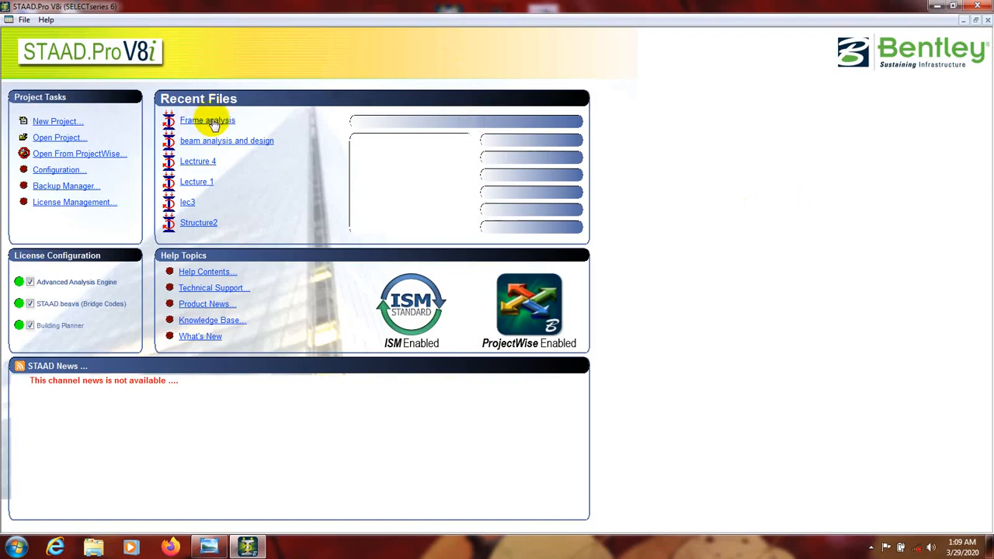
Open the recent Frame analysis file and show the frame in front view
mouse_move(209, 126)
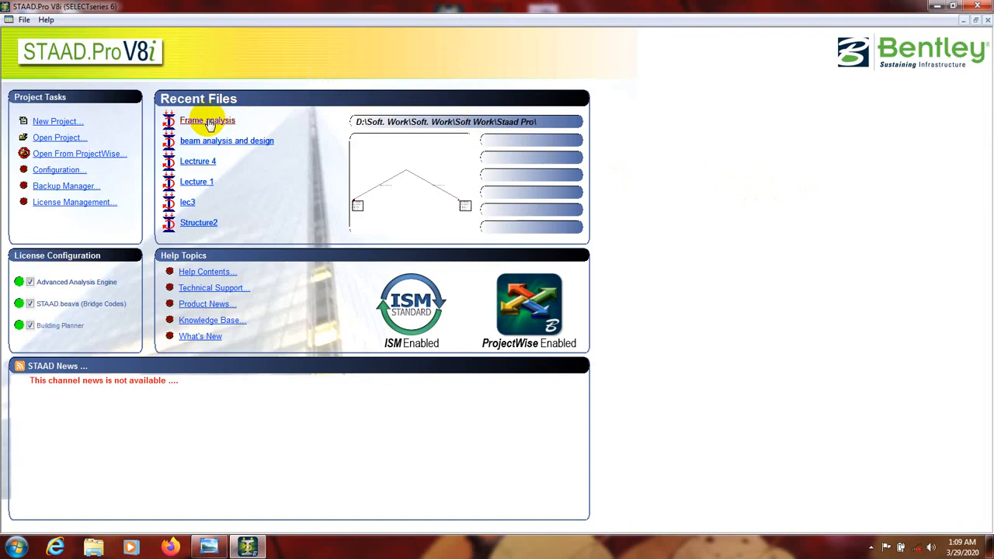
left_click(209, 123)
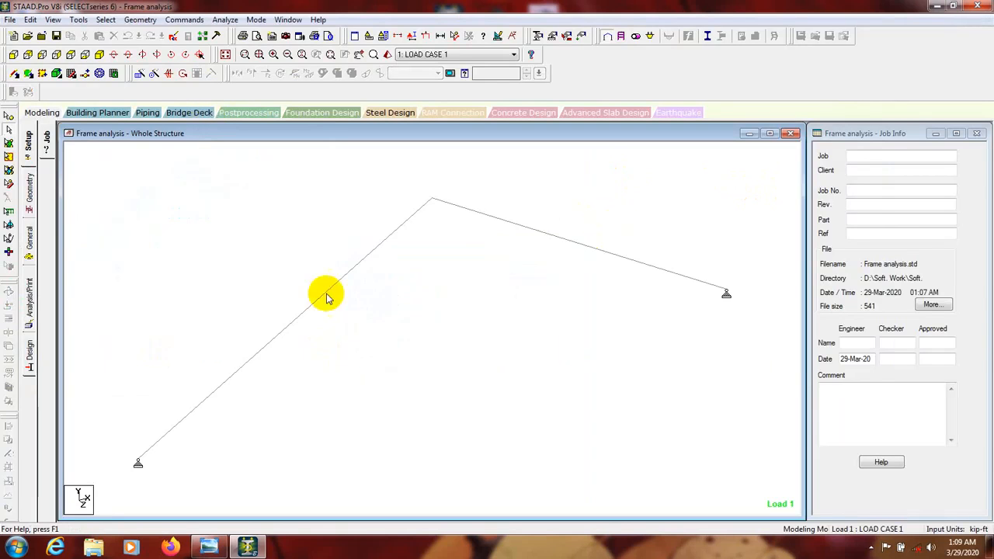
left_click(11, 61)
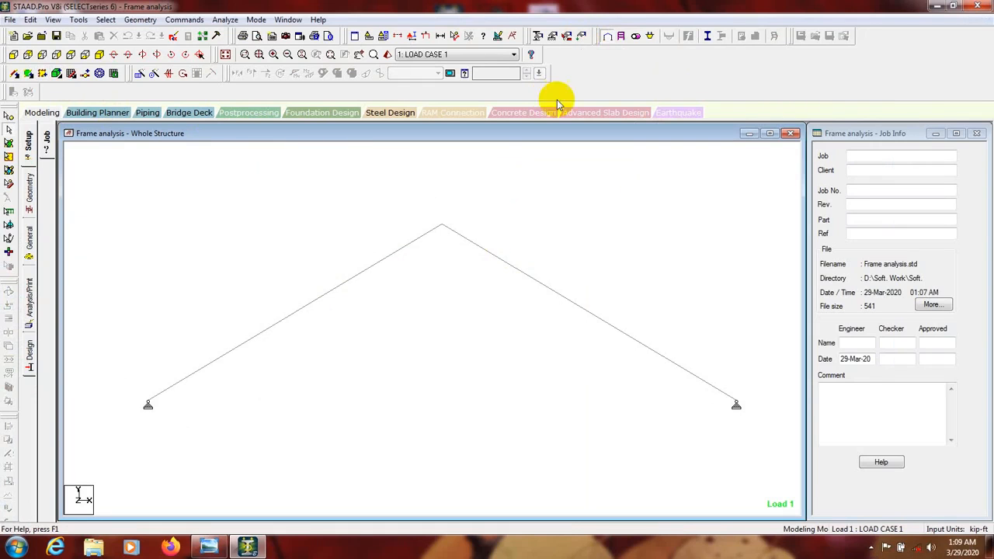
Delete the existing nodal load at the frame's apex from LOAD CASE 1
left_click(585, 39)
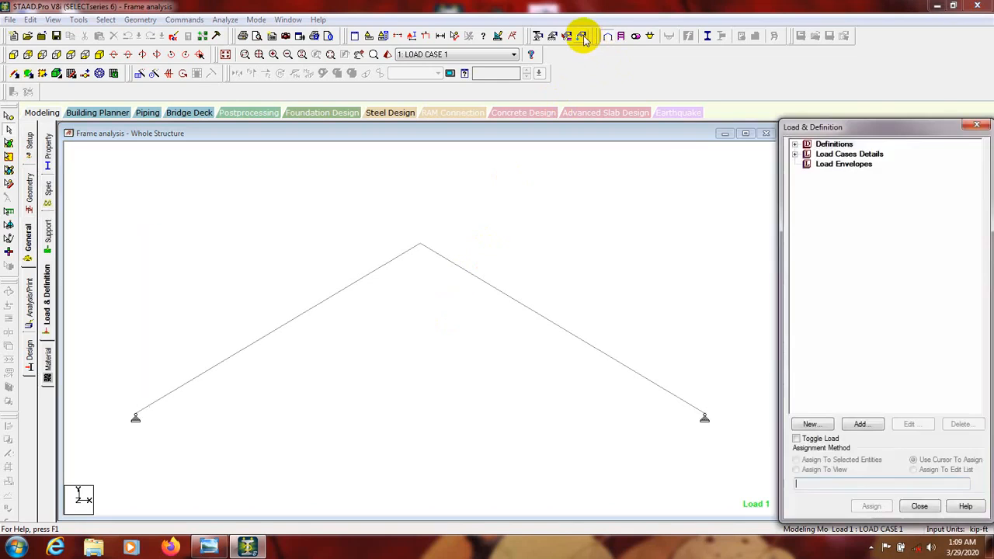
left_click(796, 154)
left_click(846, 165)
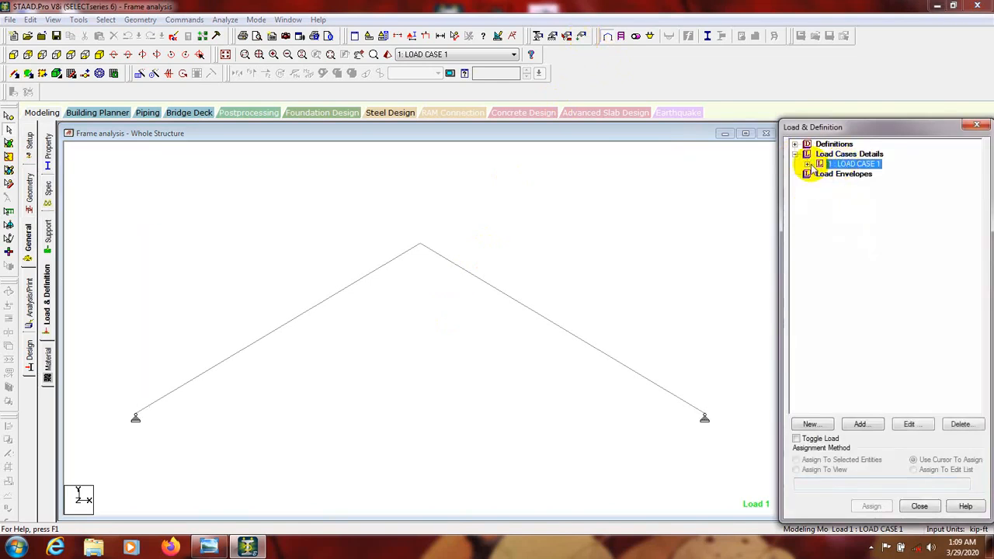
left_click(809, 164)
left_click(852, 174)
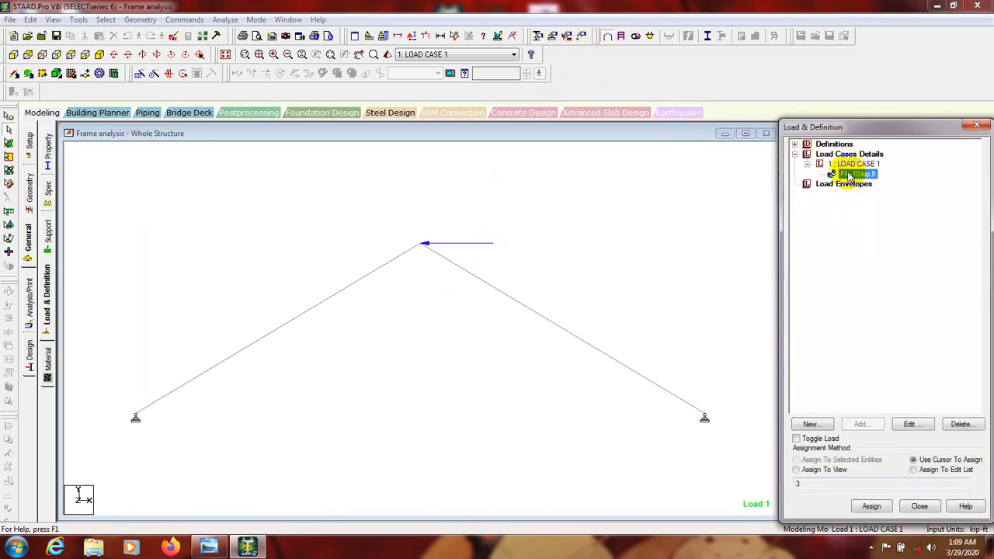
left_click(958, 424)
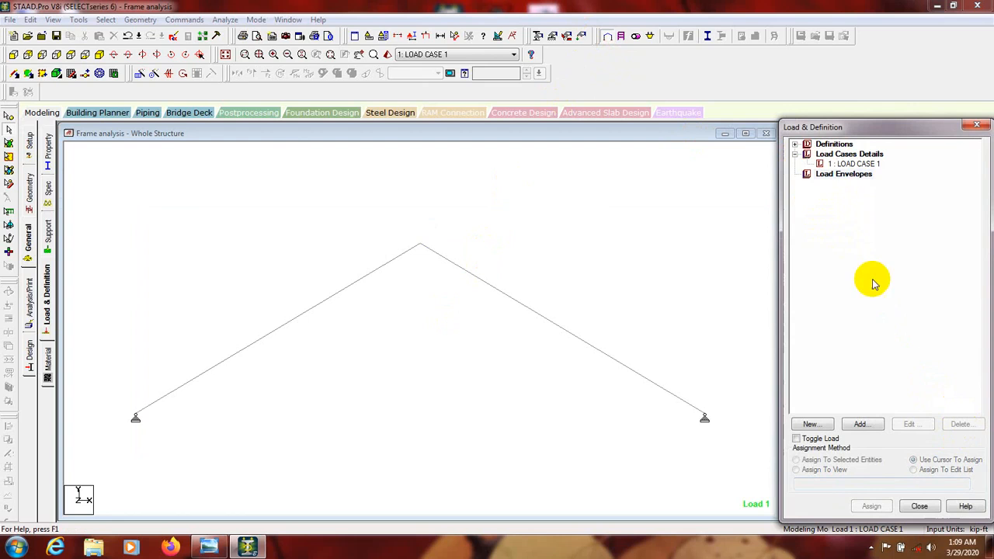
Start a new Uniform Force member load item under LOAD CASE 1
left_click(843, 166)
left_click(862, 424)
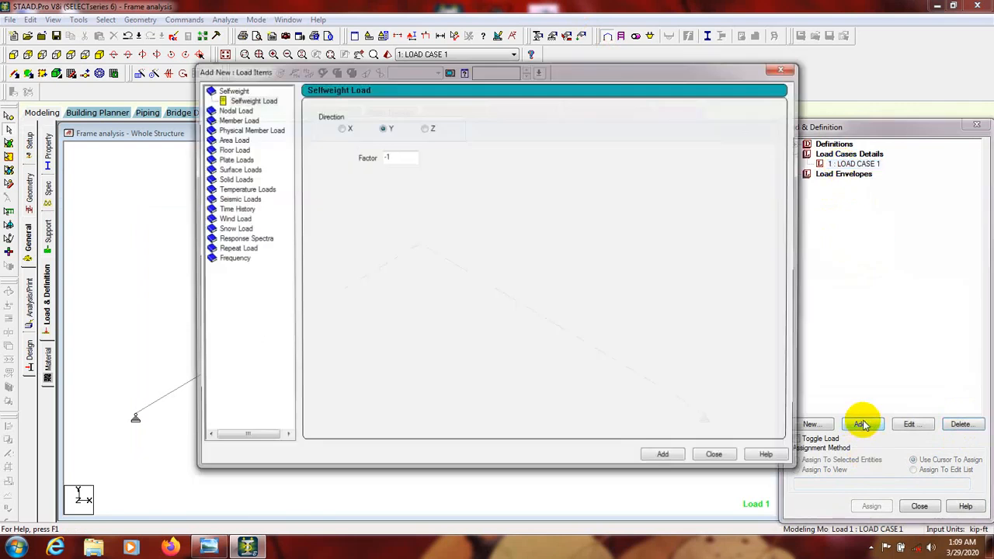
left_click_drag(494, 72, 732, 73)
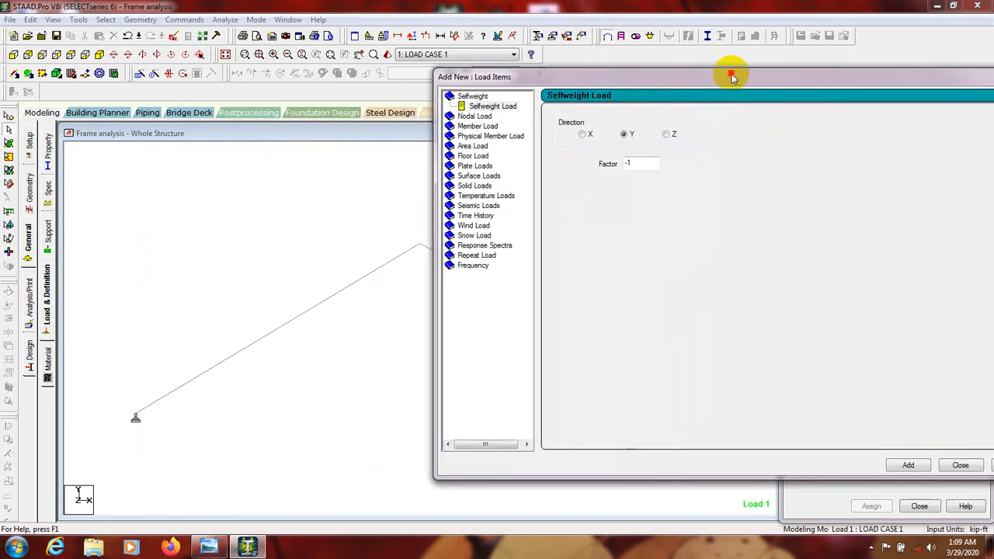
left_click(471, 117)
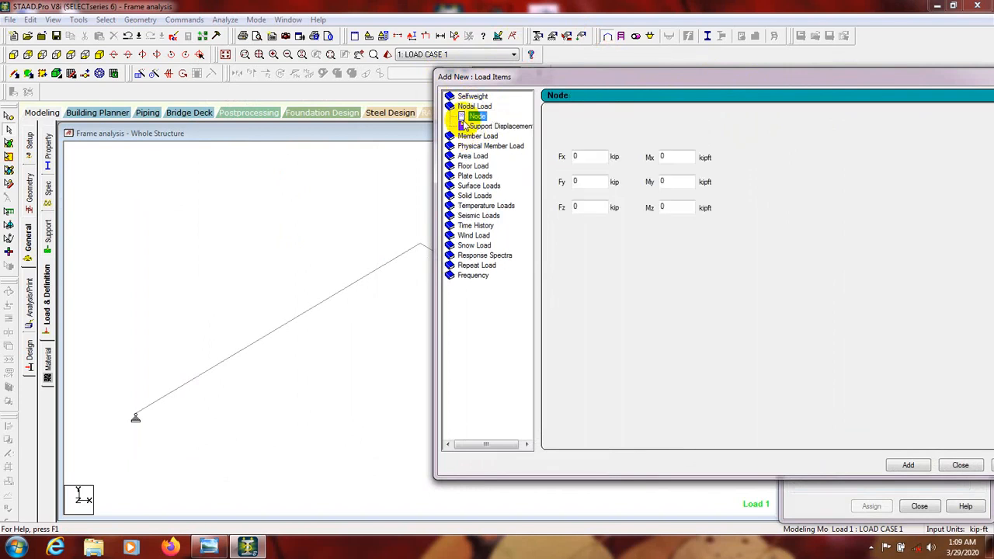
left_click(463, 136)
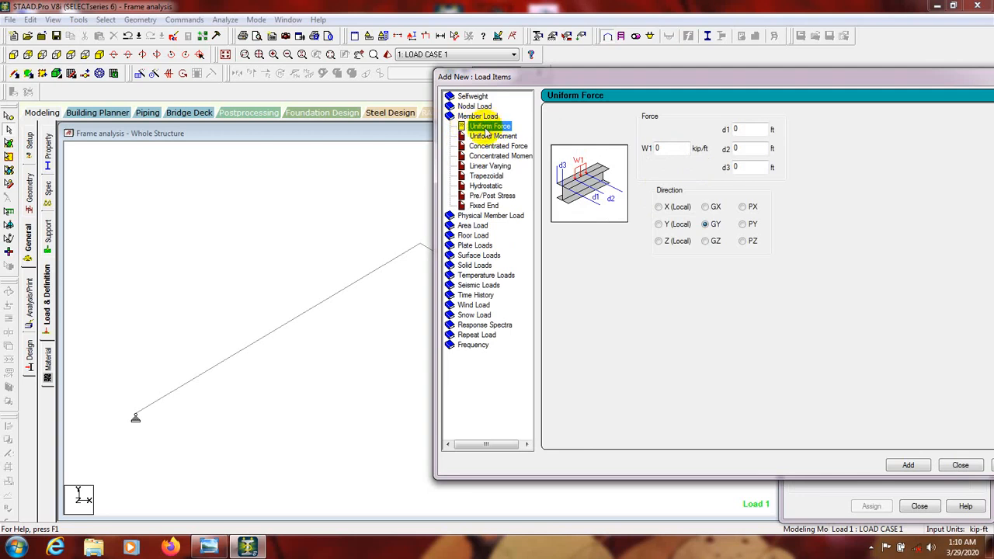
left_click_drag(555, 82, 570, 80)
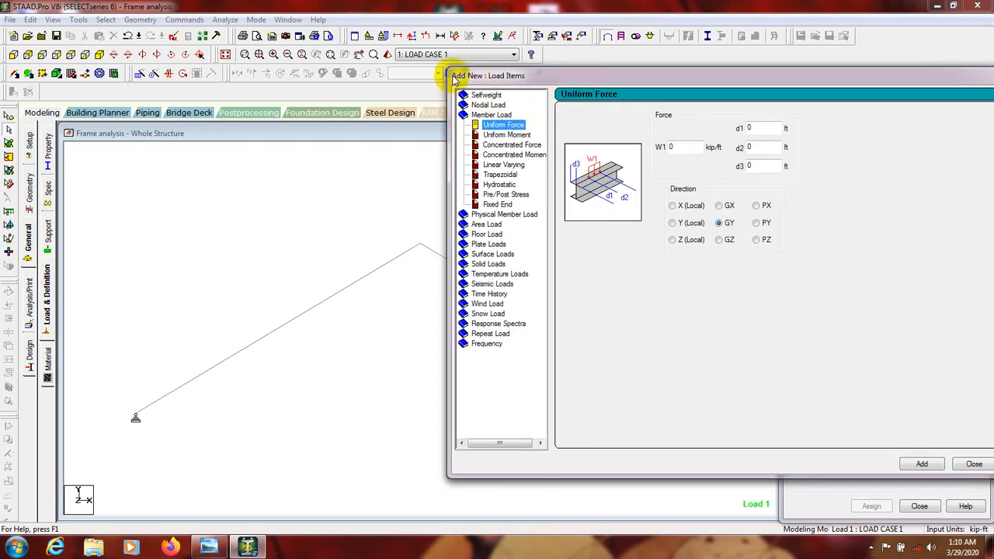
left_click_drag(455, 80, 609, 78)
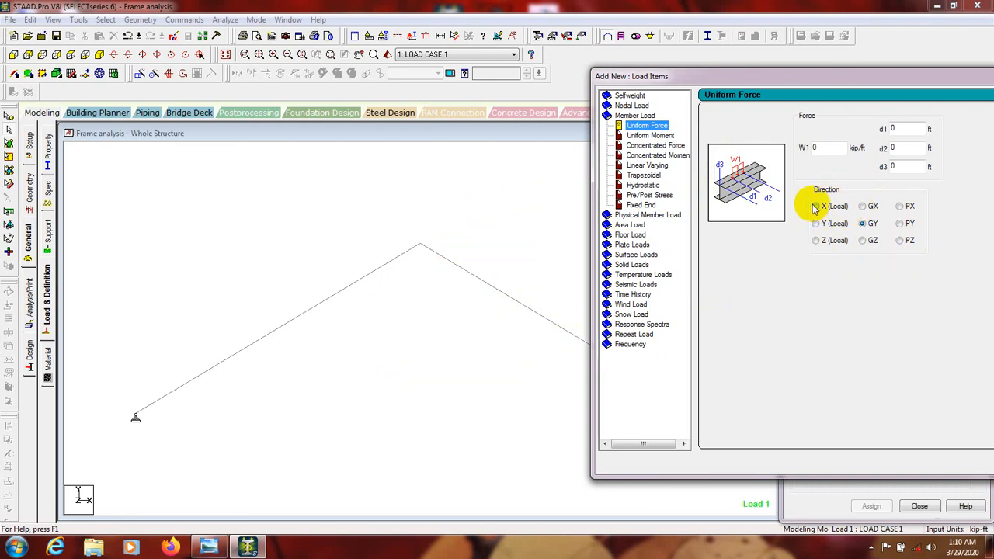
Set the uniform force W1 to -2 kip/ft acting in the local Y direction
left_click_drag(817, 83, 803, 86)
left_click(793, 151)
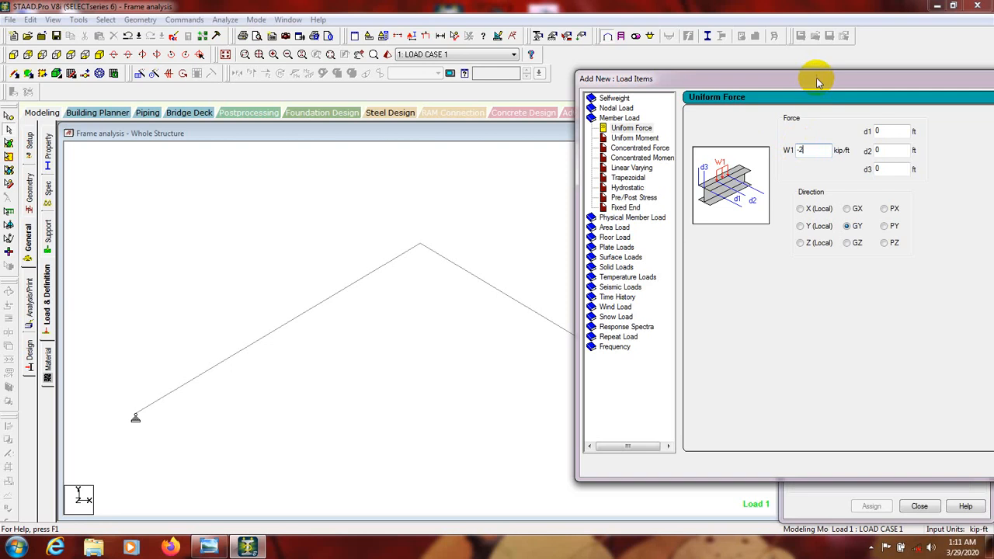
left_click_drag(839, 81, 829, 104)
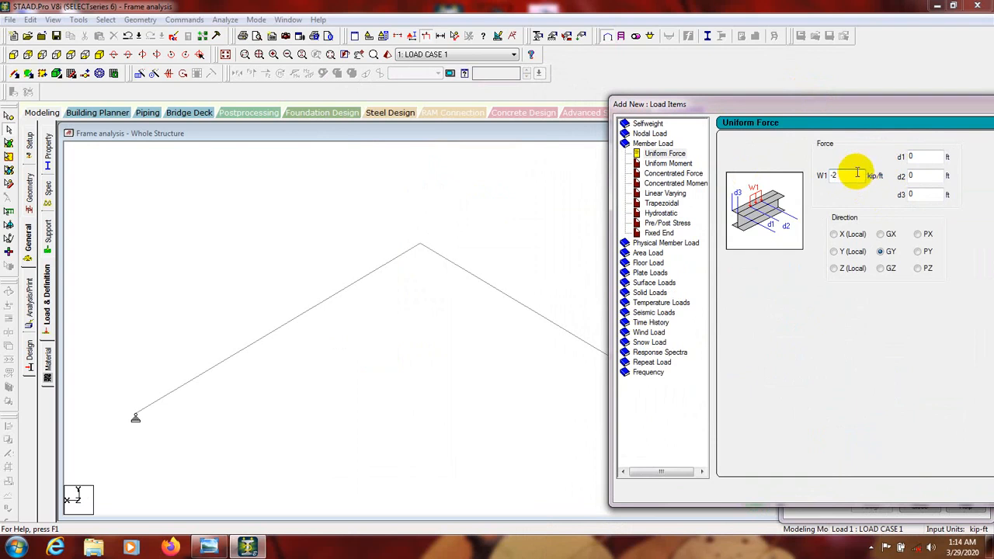
left_click_drag(854, 168, 799, 171)
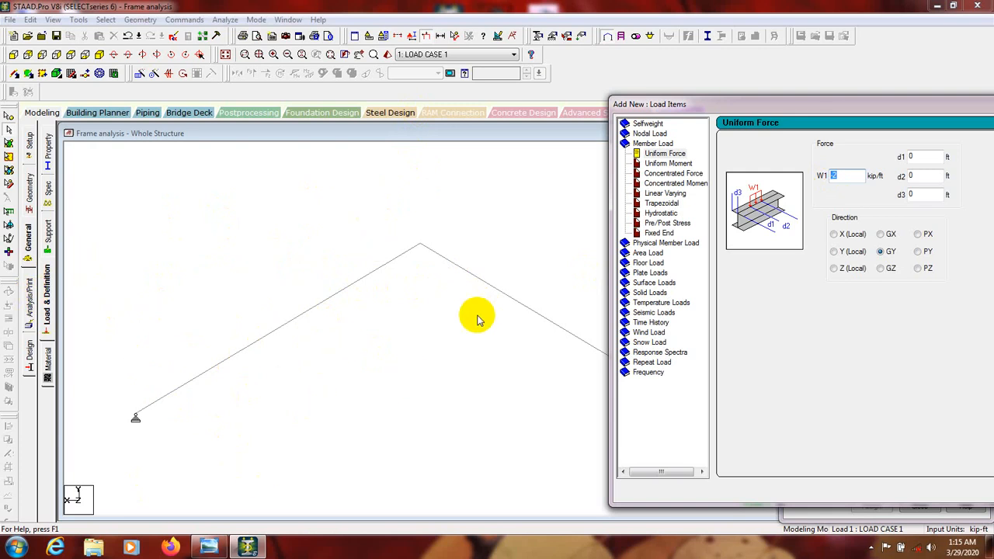
left_click(837, 252)
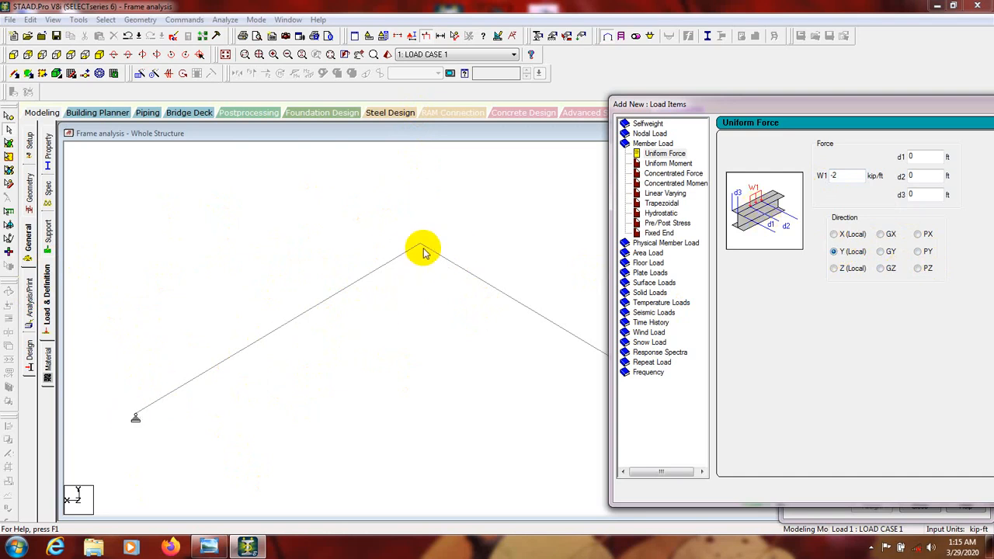
Measure the left inclined member's length from its support node to the apex node
double_click(921, 156)
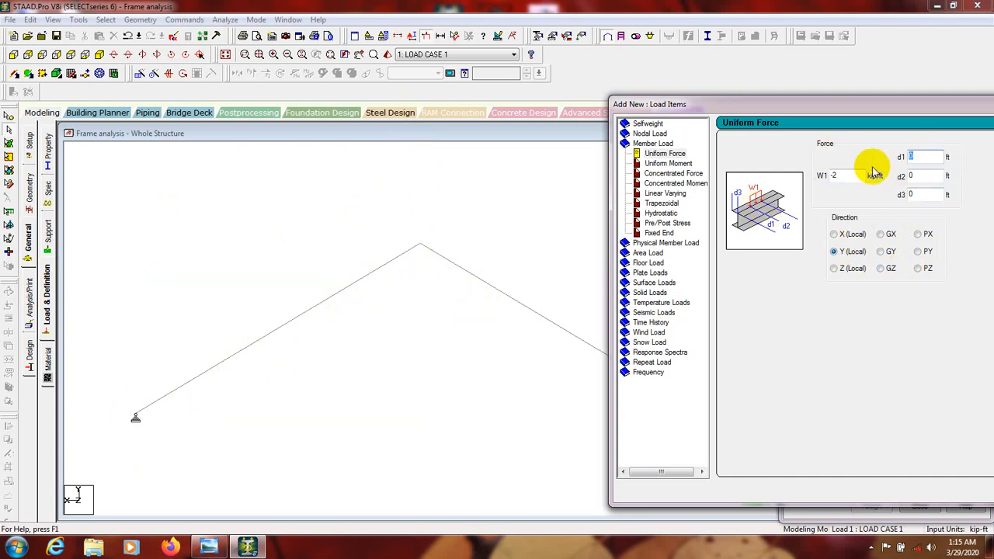
double_click(924, 175)
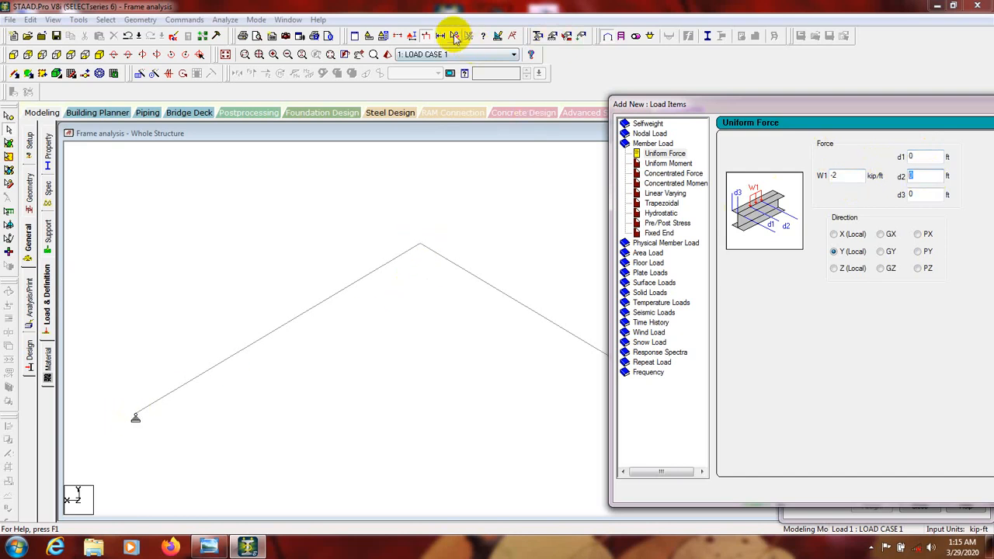
left_click(452, 35)
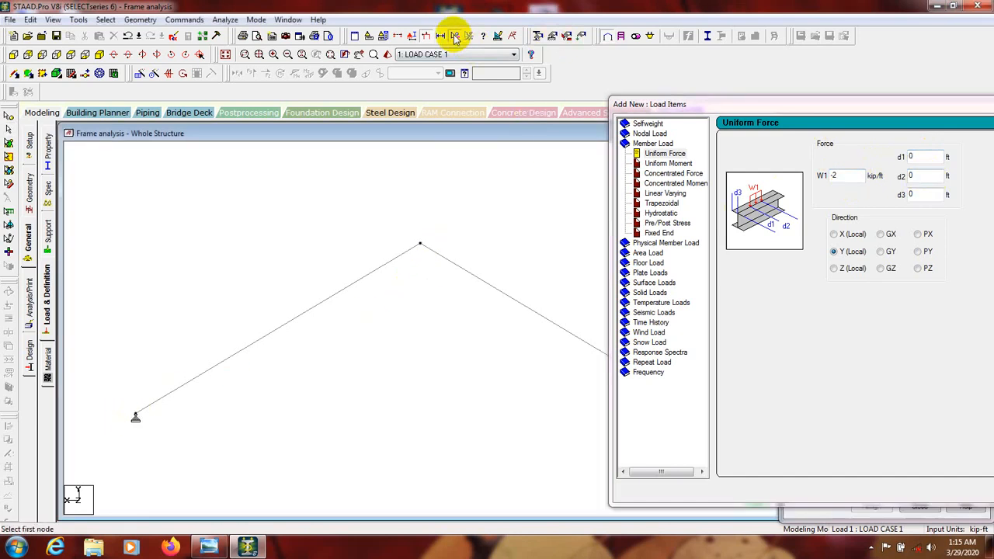
left_click(135, 418)
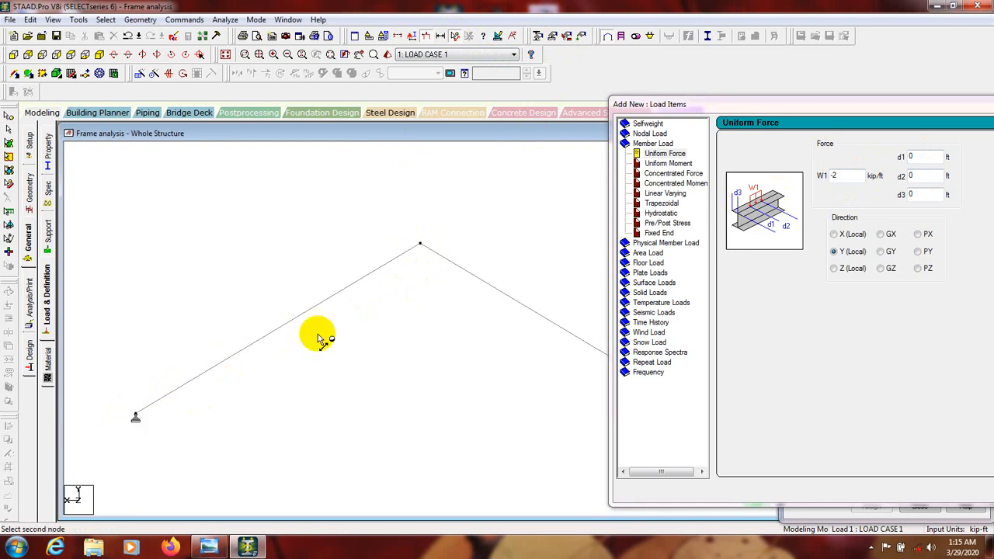
left_click(420, 247)
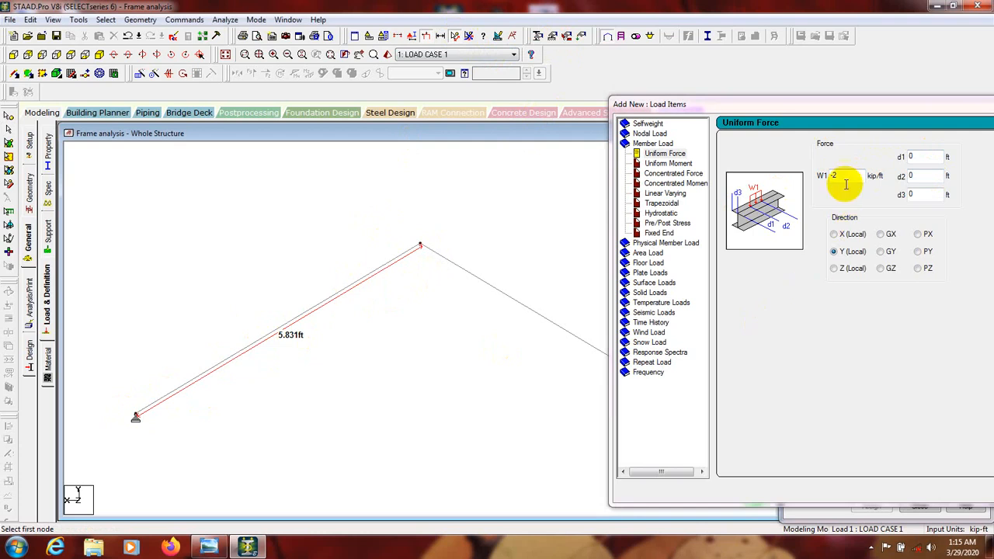
Set the uniform force's end distance d2 to 5.831 ft and add the load to LOAD CASE 1
double_click(929, 176)
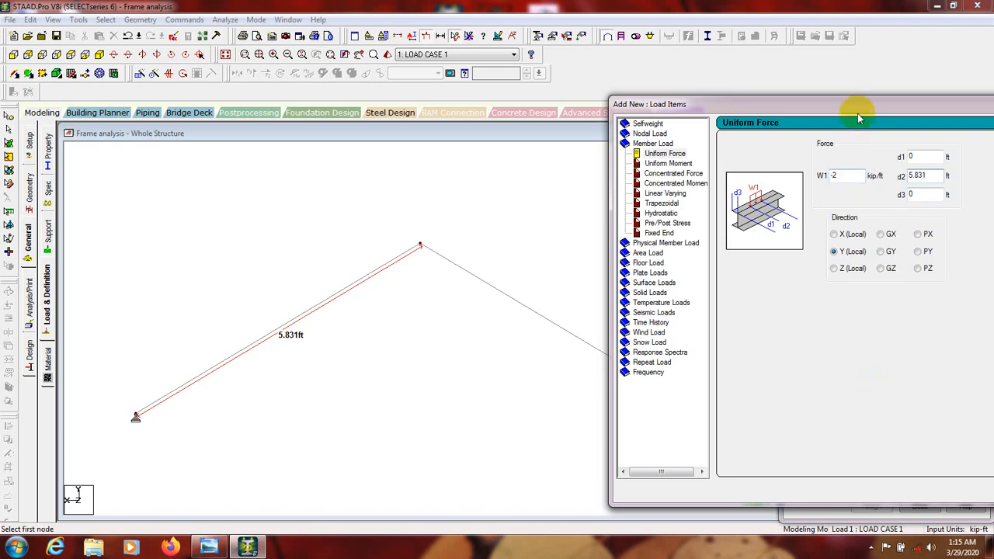
left_click_drag(860, 103, 790, 92)
left_click_drag(884, 94, 772, 88)
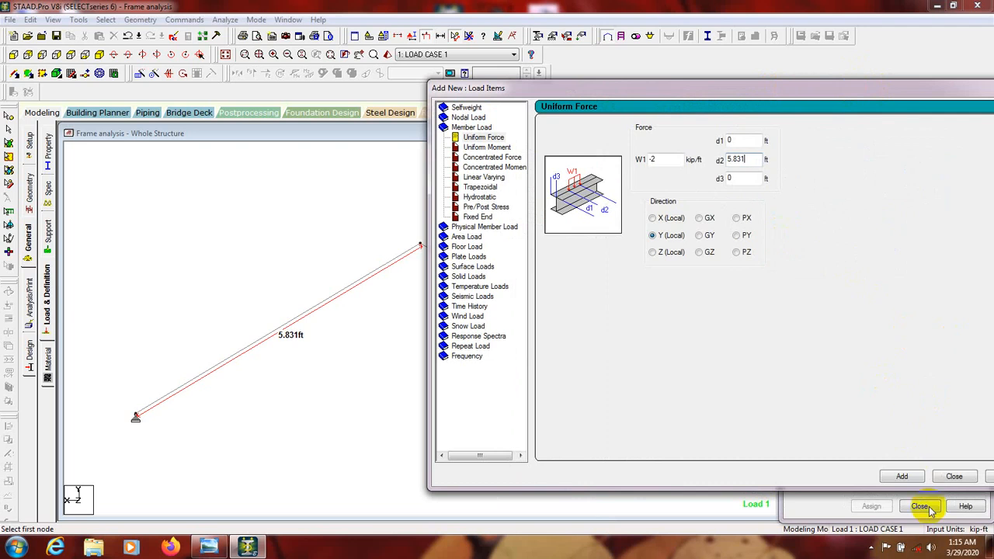
left_click(903, 477)
left_click(953, 477)
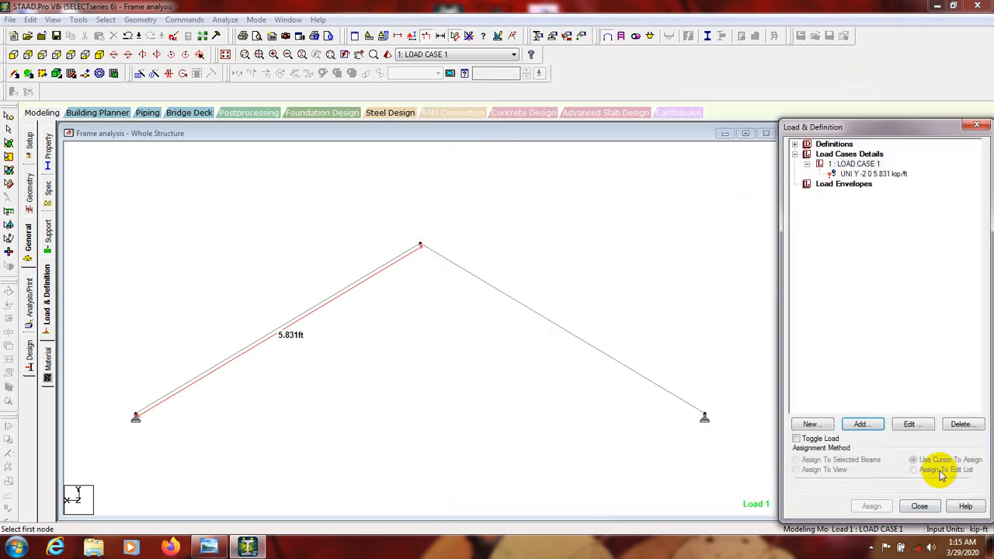
Assign the uniform force to the left inclined member with the Assign To Selected Beams method
left_click(865, 175)
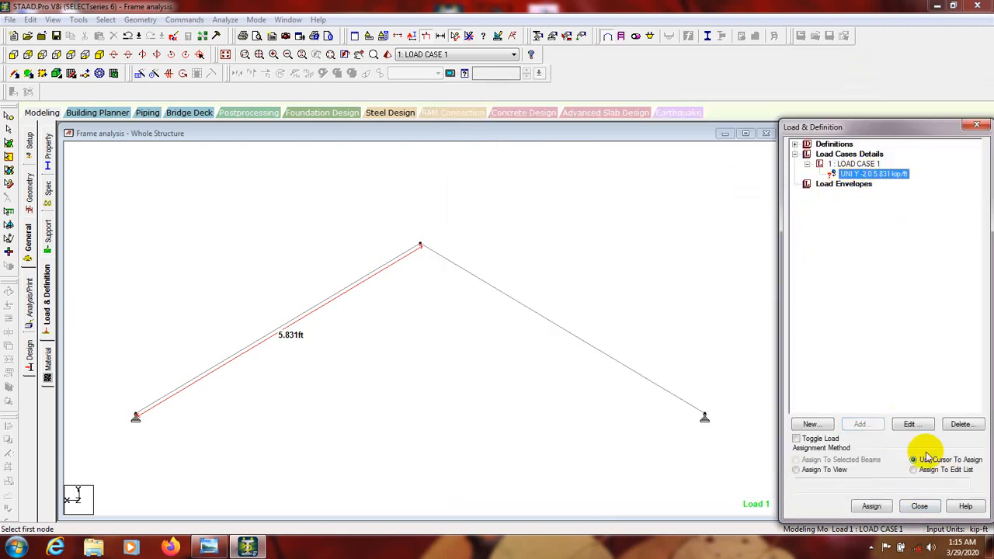
left_click(872, 506)
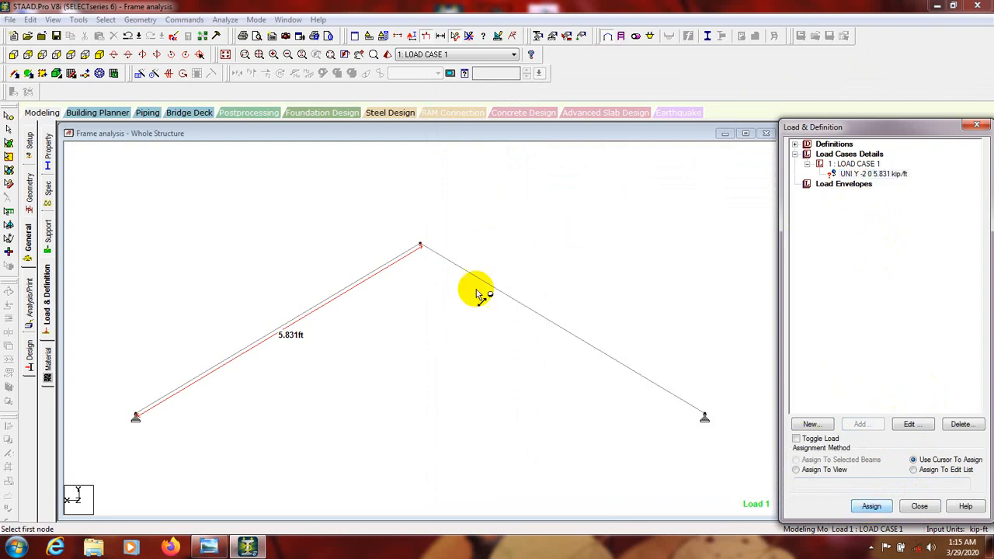
left_click(9, 118)
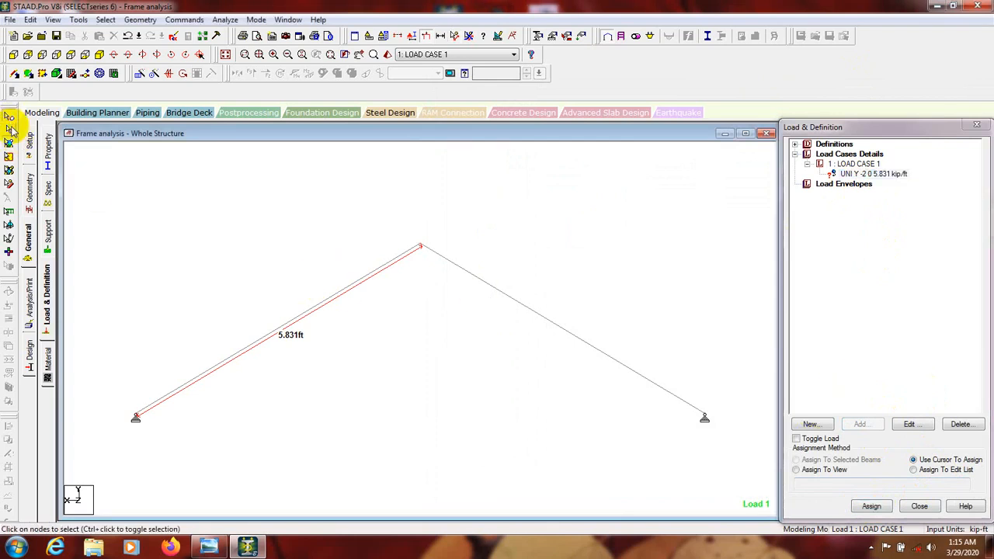
left_click(9, 130)
left_click(277, 336)
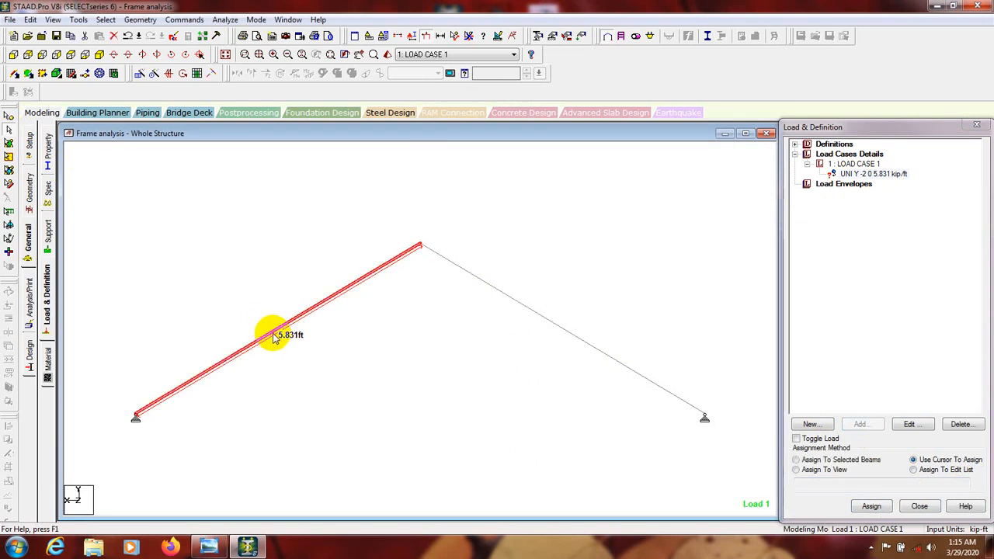
left_click(825, 460)
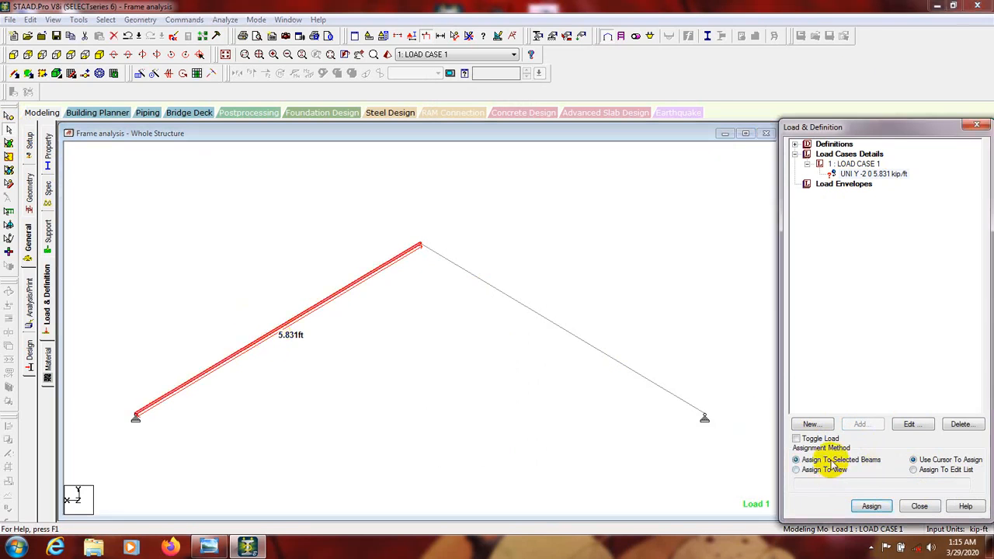
left_click(872, 507)
left_click(899, 353)
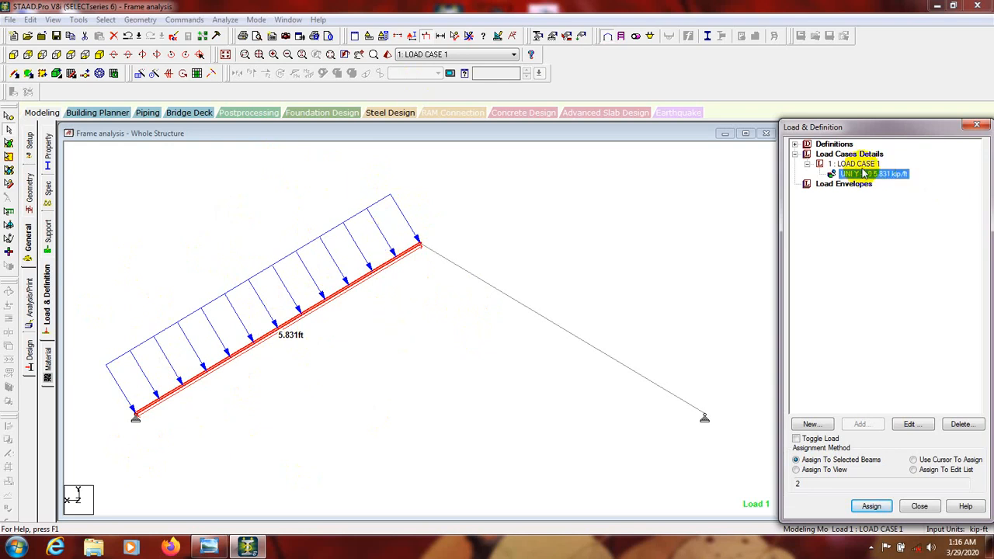
Edit the assigned uniform force, applying the projected PY direction first and the global GY direction second
left_click(909, 424)
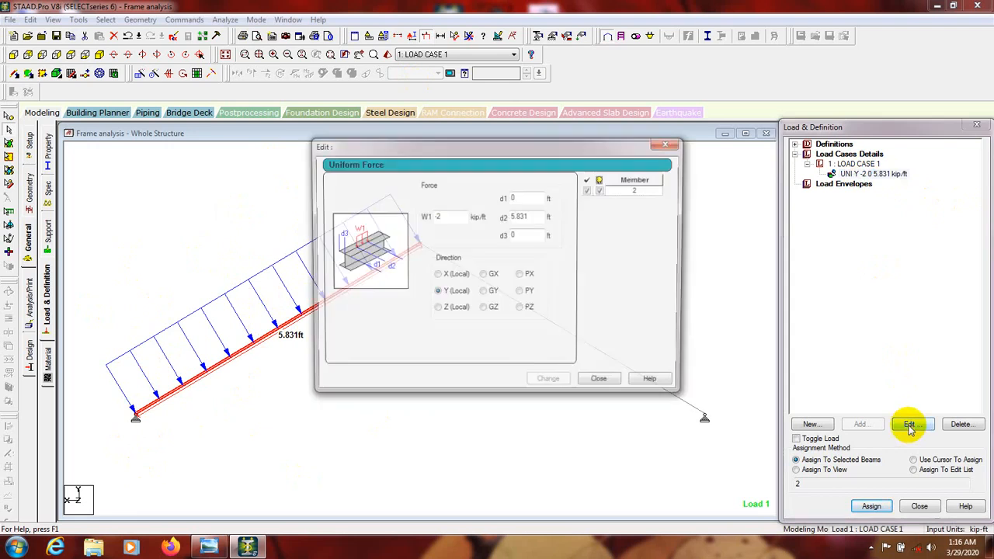
left_click_drag(515, 146, 694, 146)
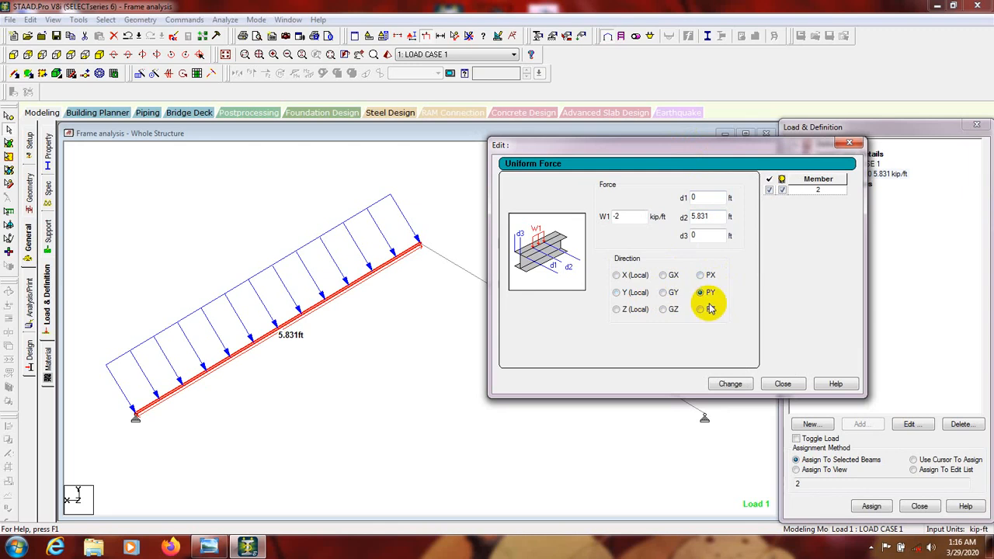
left_click(730, 383)
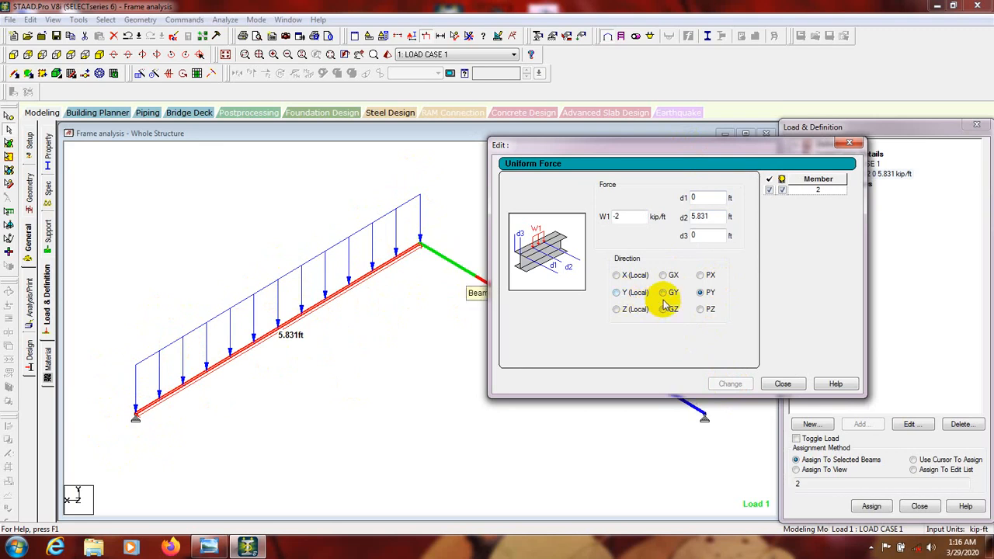
left_click(729, 383)
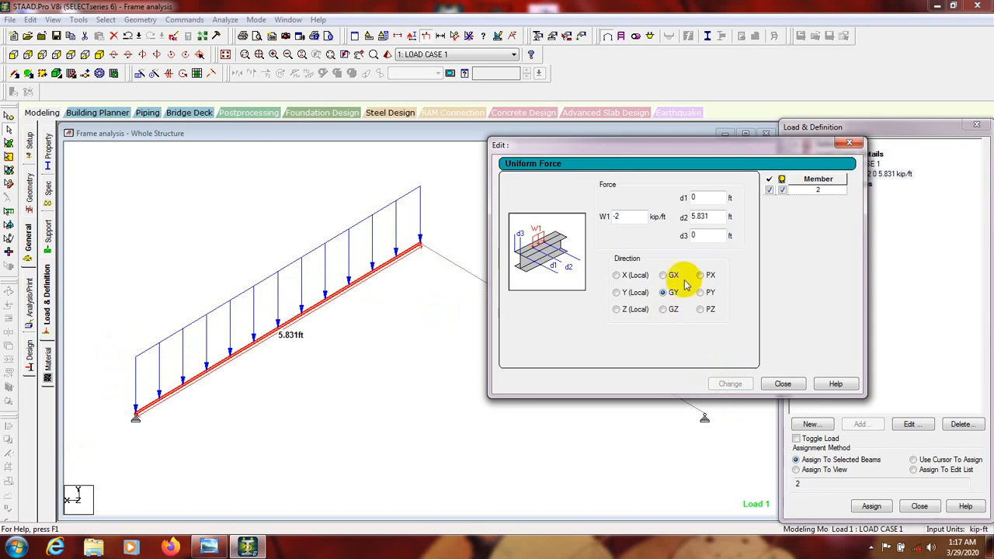
Try the local Y, global GX and projected PX directions in turn on the left member's uniform force
left_click(630, 299)
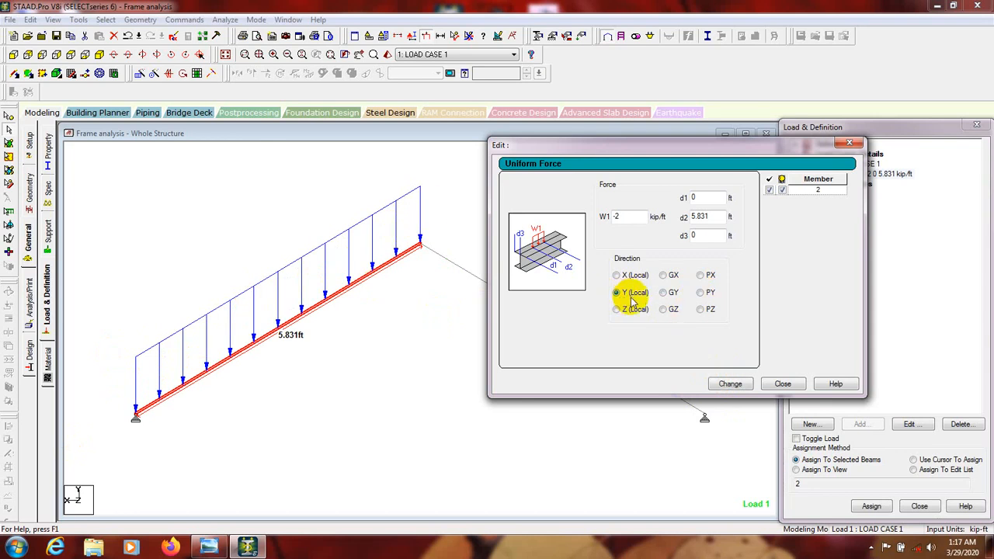
left_click(723, 382)
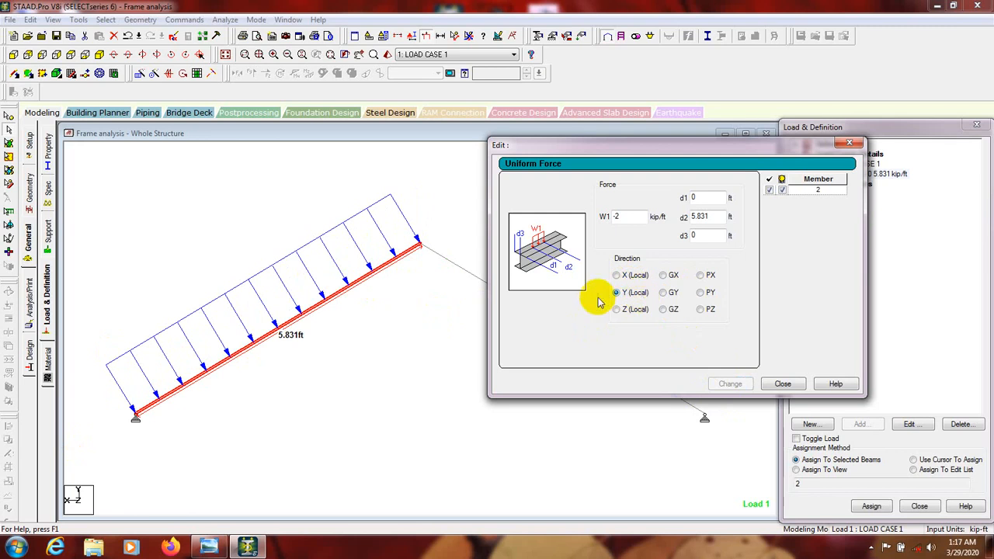
left_click(664, 276)
left_click(737, 386)
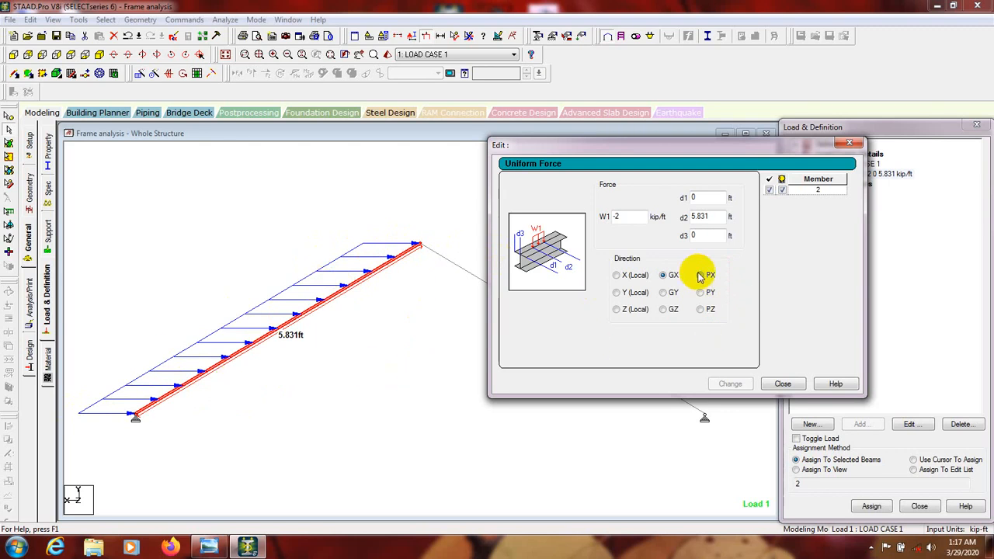
left_click(727, 383)
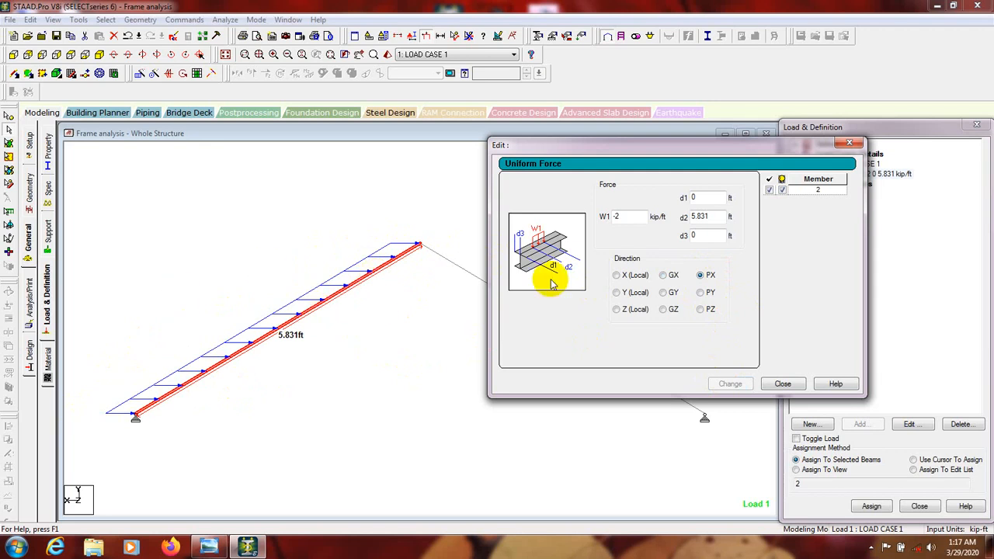
Set the uniform force's direction to local Y, finish editing it and clear the selection
left_click(619, 292)
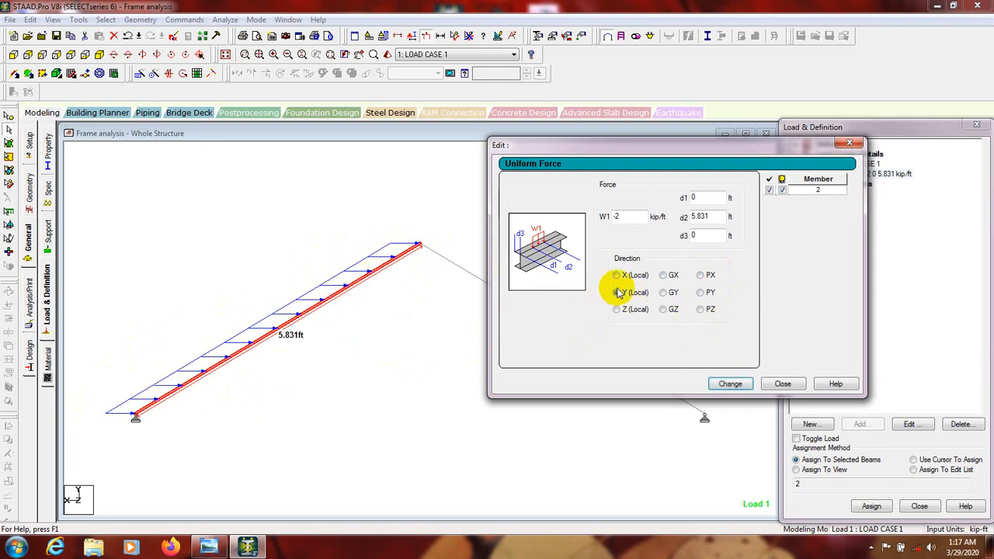
left_click(715, 383)
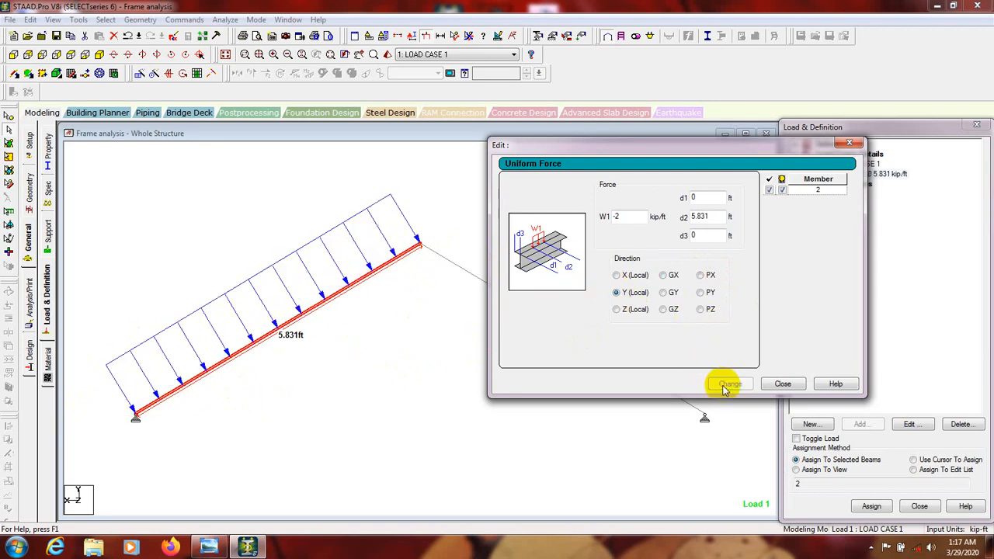
left_click(782, 383)
left_click(655, 261)
left_click(874, 279)
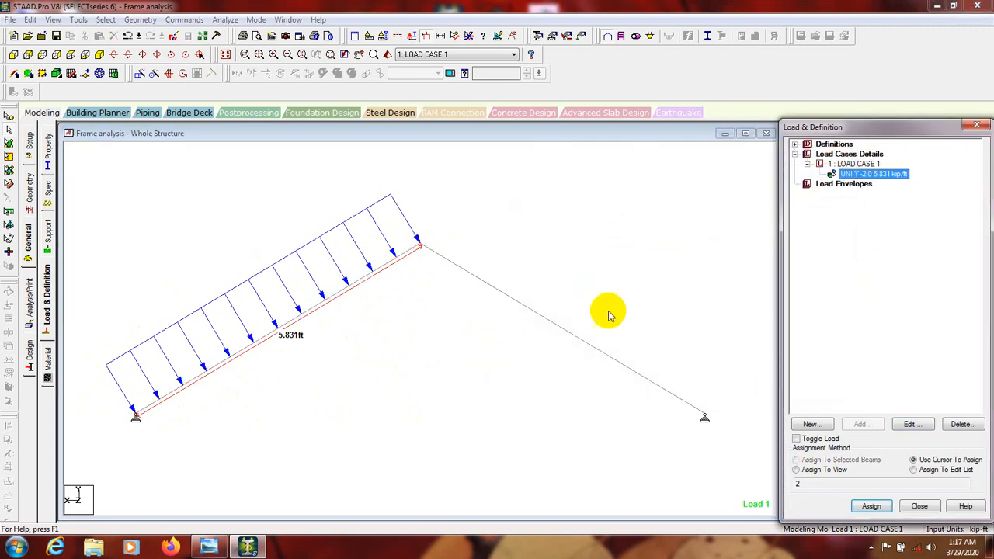
left_click(608, 314)
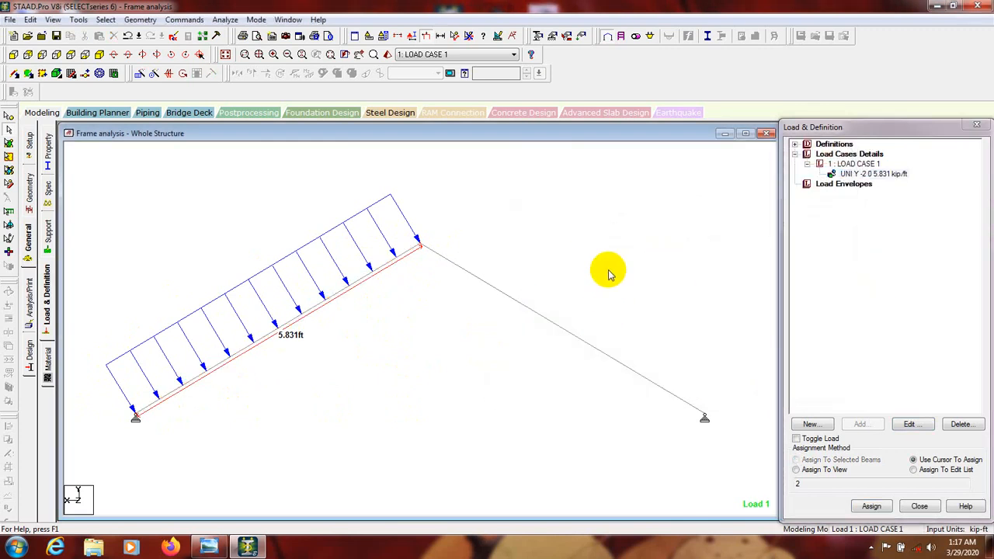
Save the modified structure, run the analysis and go to Post Processing Mode with the results
left_click(225, 19)
left_click(250, 29)
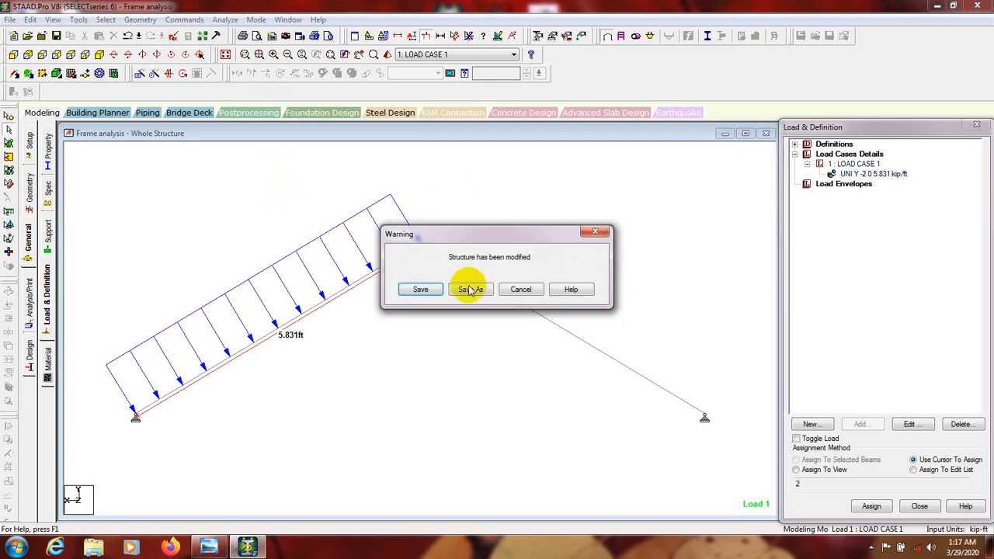
left_click(420, 289)
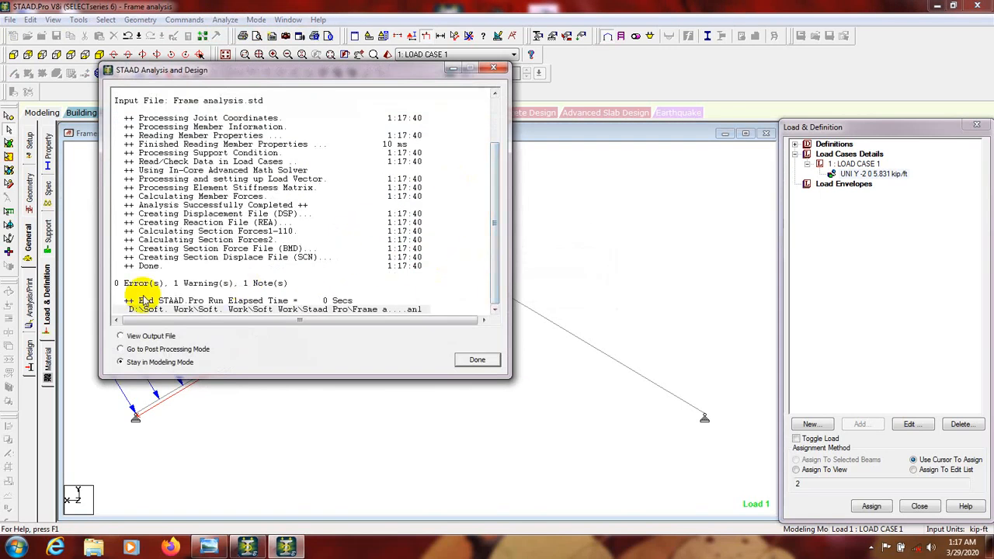
left_click(145, 349)
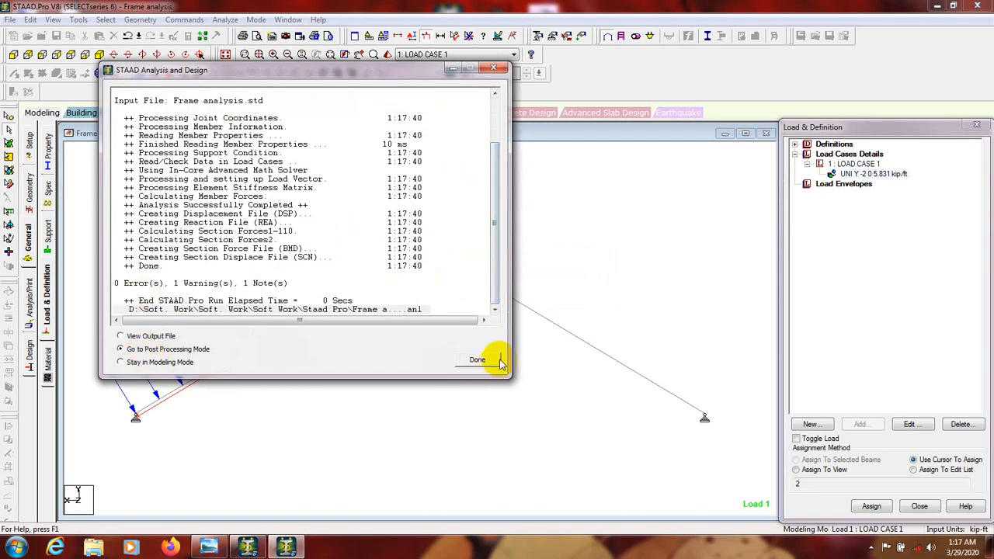
left_click(475, 360)
left_click(517, 368)
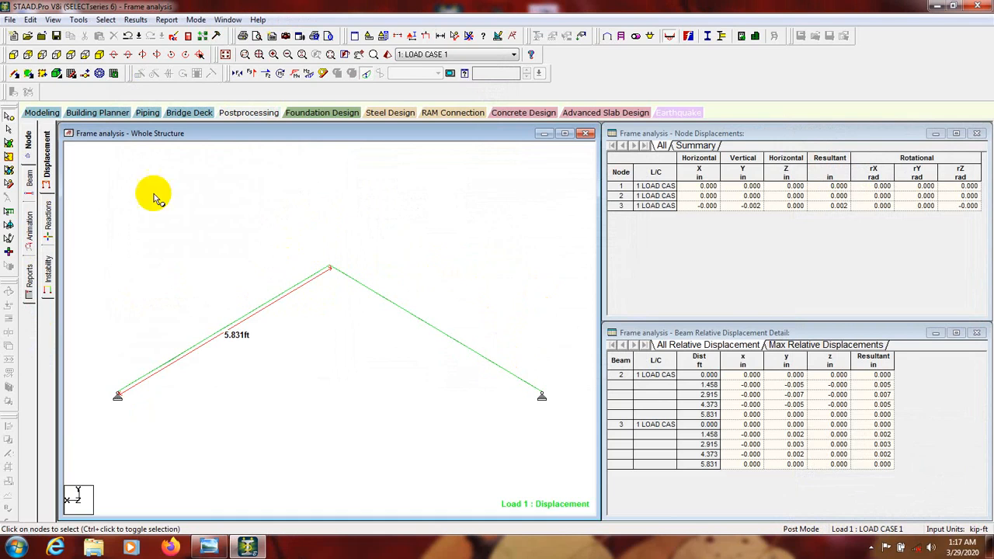
Review the beam forces and the node displacements, selecting the left inclined member in the displacement view
left_click(28, 180)
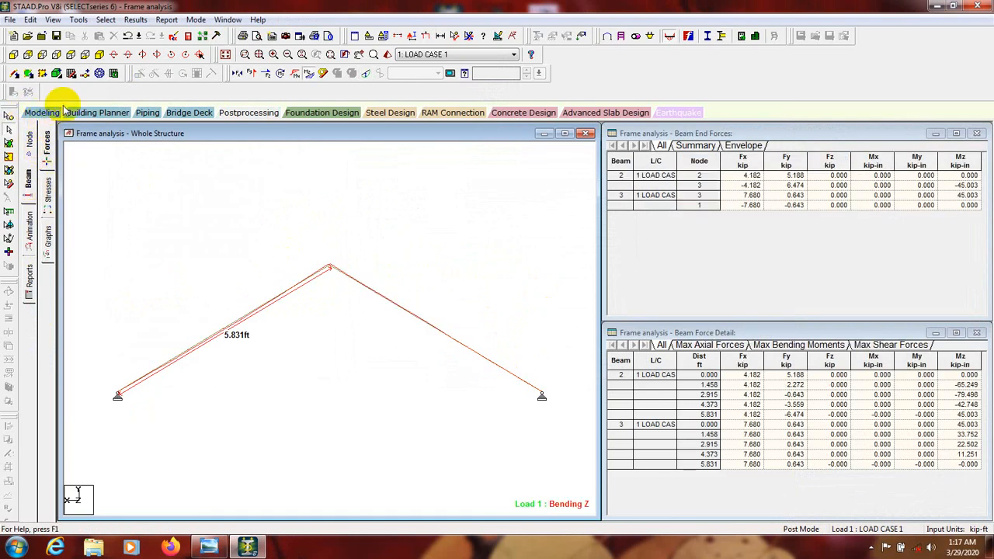
left_click(248, 115)
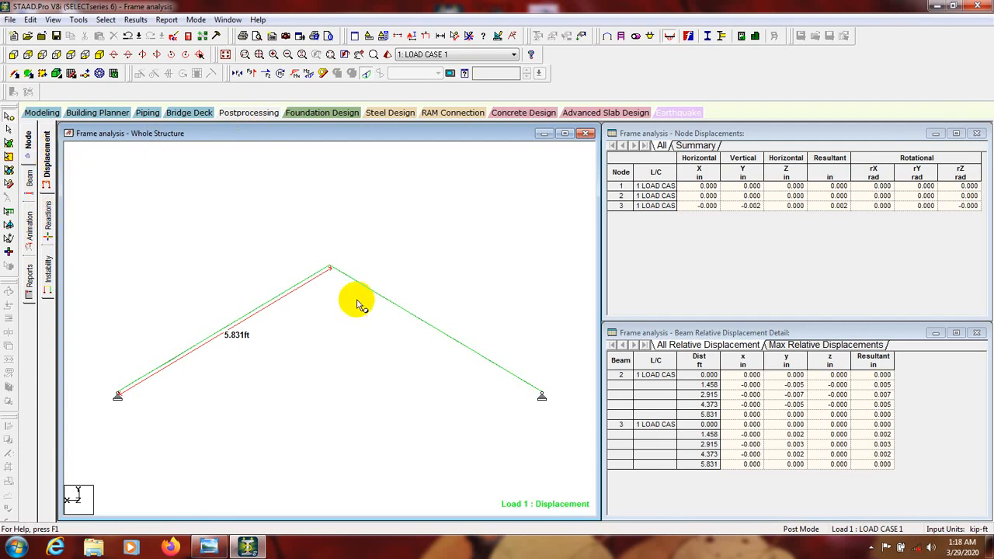
left_click(10, 134)
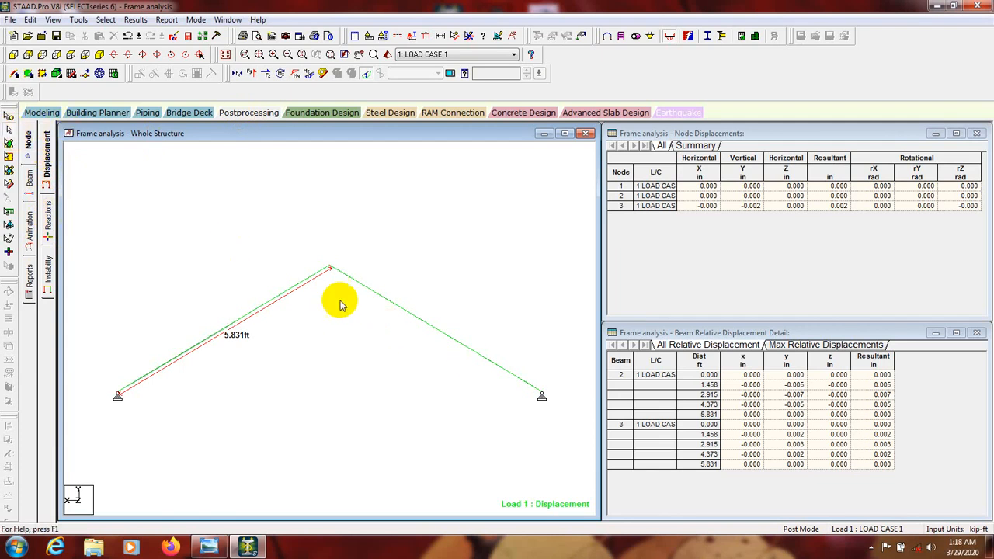
left_click(317, 279)
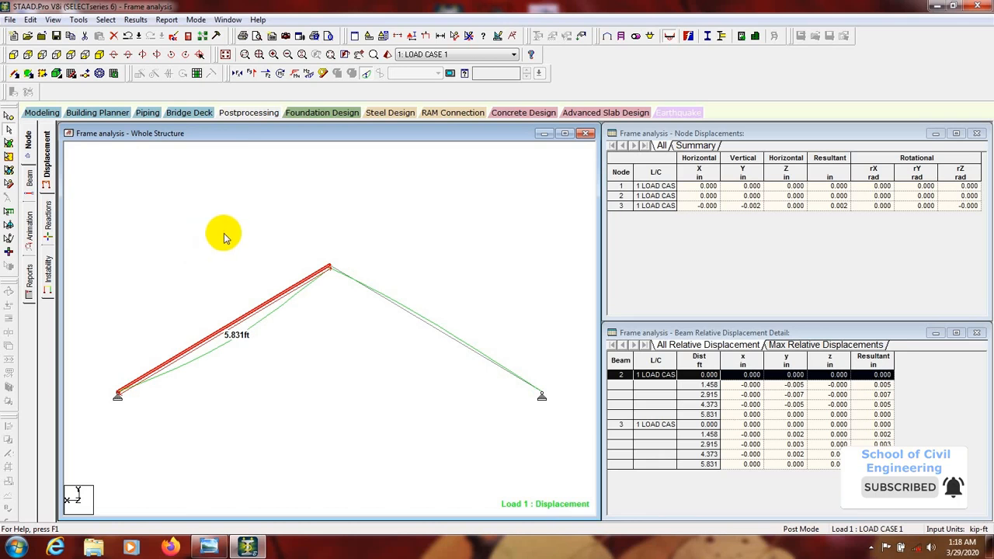
Display the support reactions and inspect the right inclined member's loading and shear bending data
left_click(48, 230)
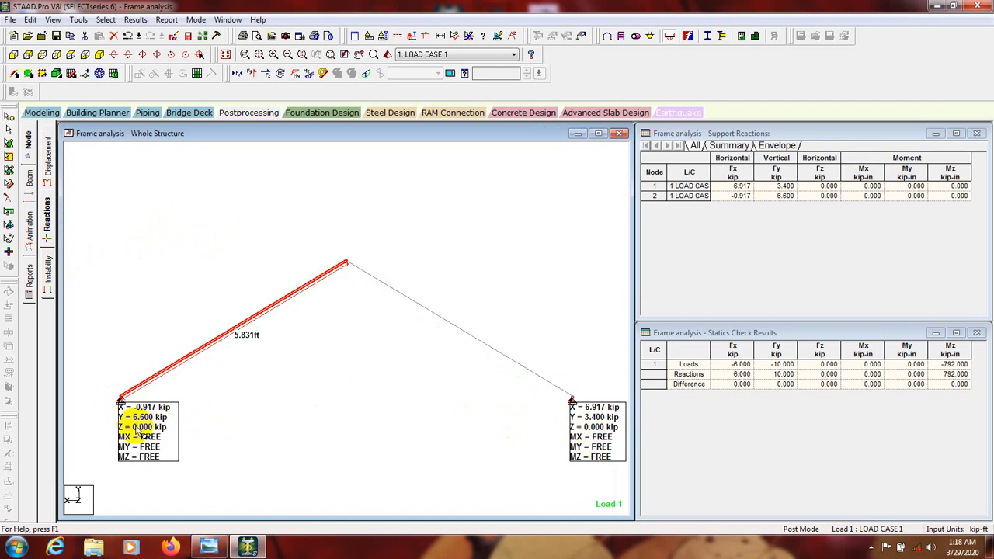
left_click(373, 276)
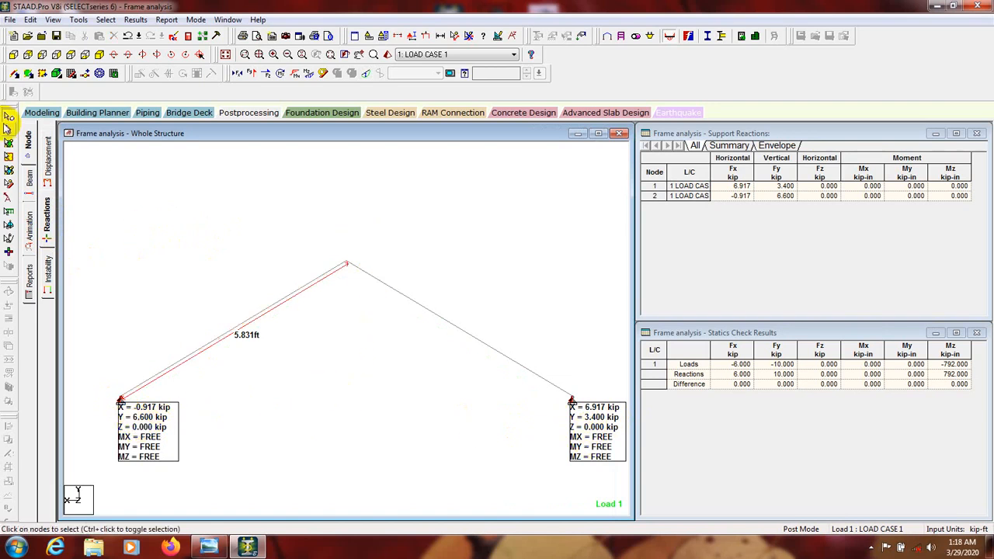
left_click(8, 128)
left_click(369, 280)
double_click(368, 280)
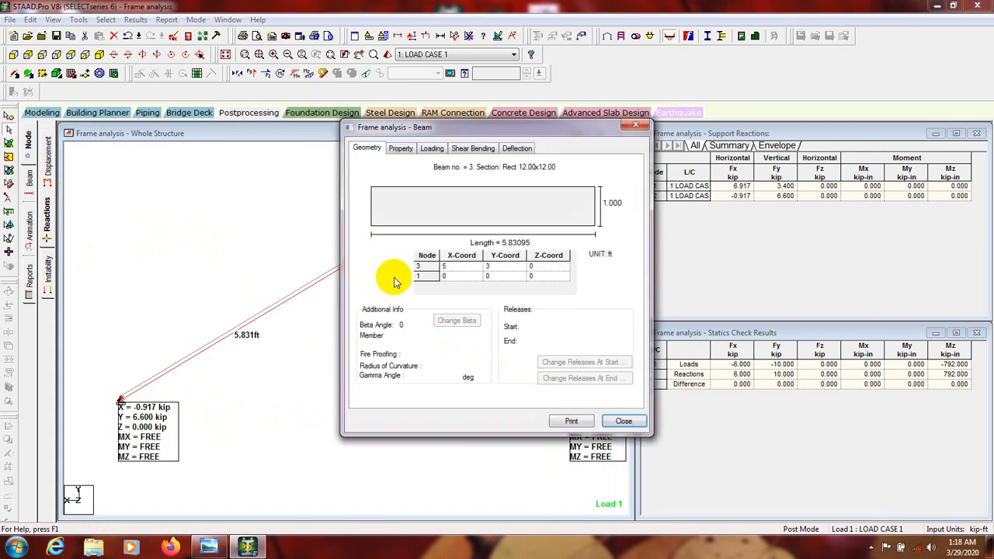
left_click(429, 149)
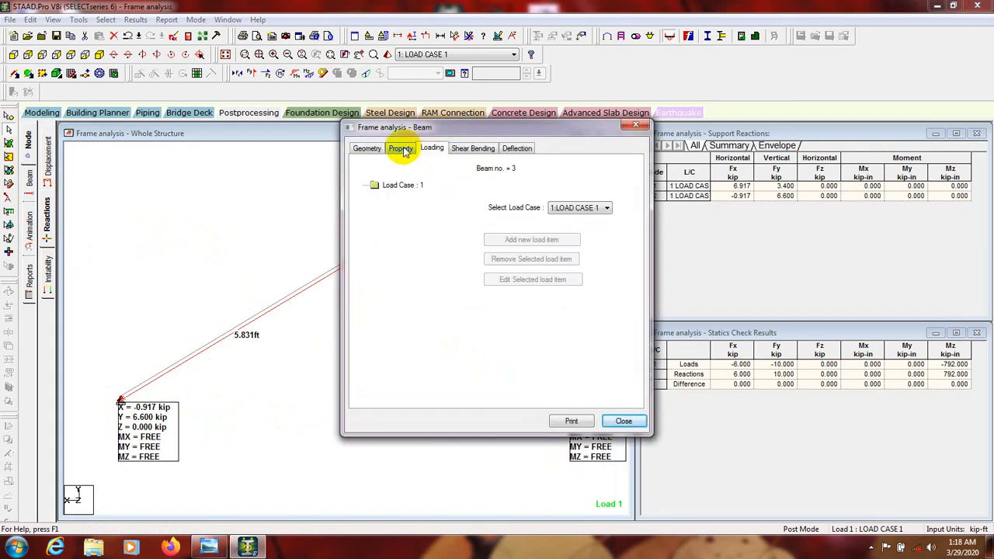
left_click(465, 149)
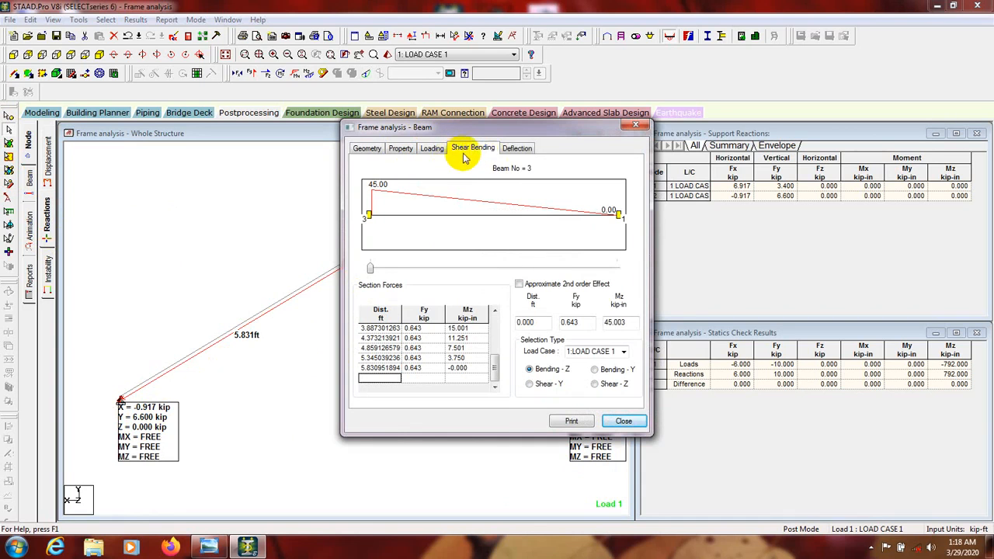
left_click(618, 421)
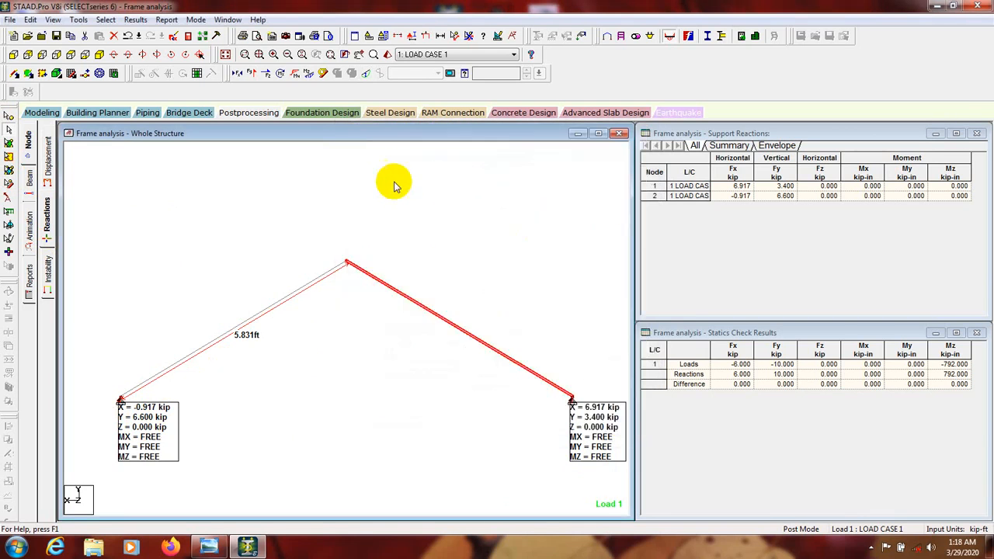
View the frame's Shear Y diagram, then replace it with the Bending Z diagram
left_click(253, 75)
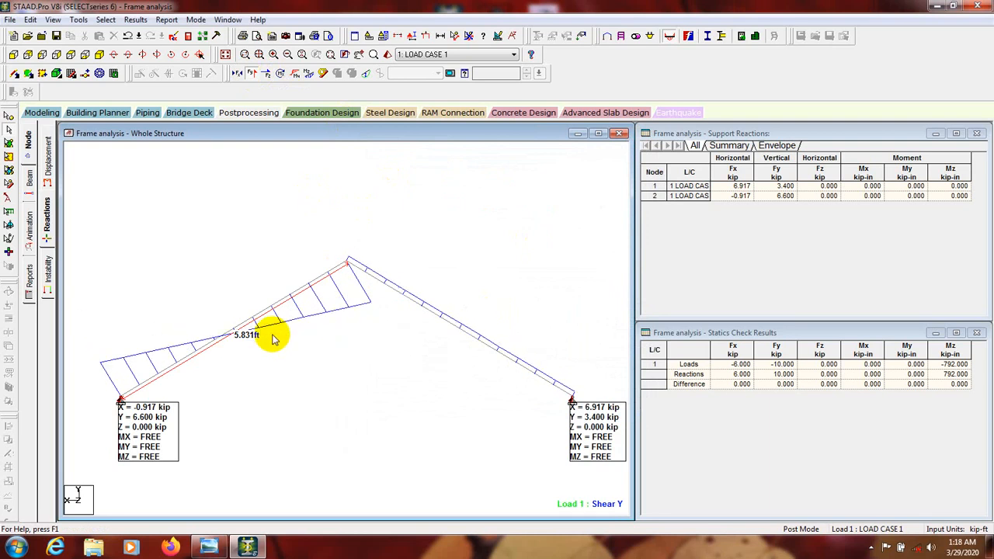
left_click(252, 74)
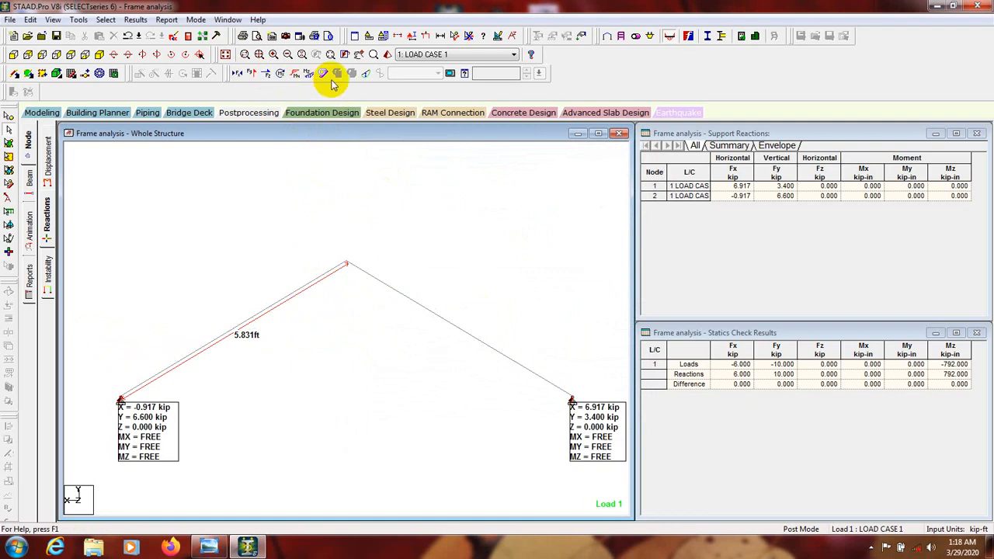
left_click(309, 74)
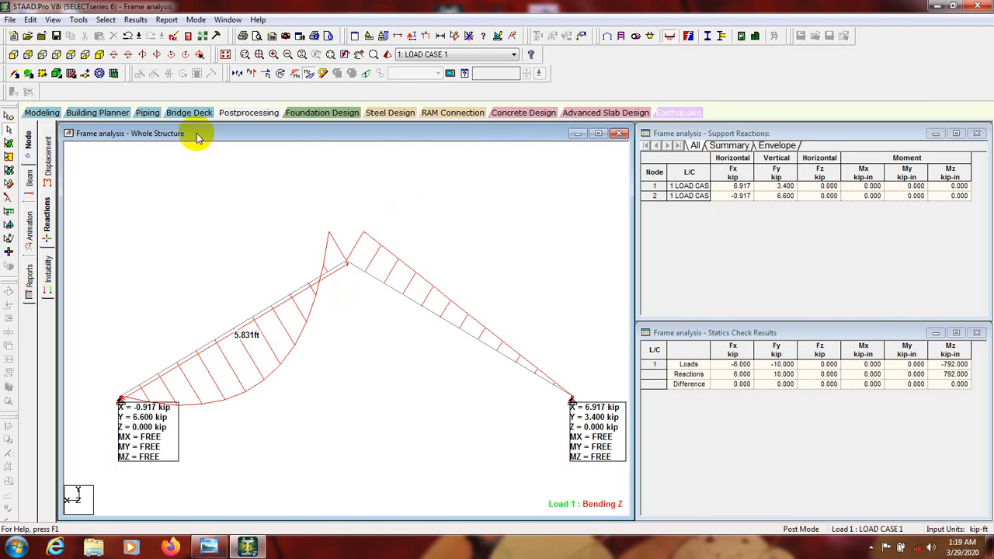
Return to modeling and delete the uniform force from LOAD CASE 1 together with the analysis result files
left_click(35, 117)
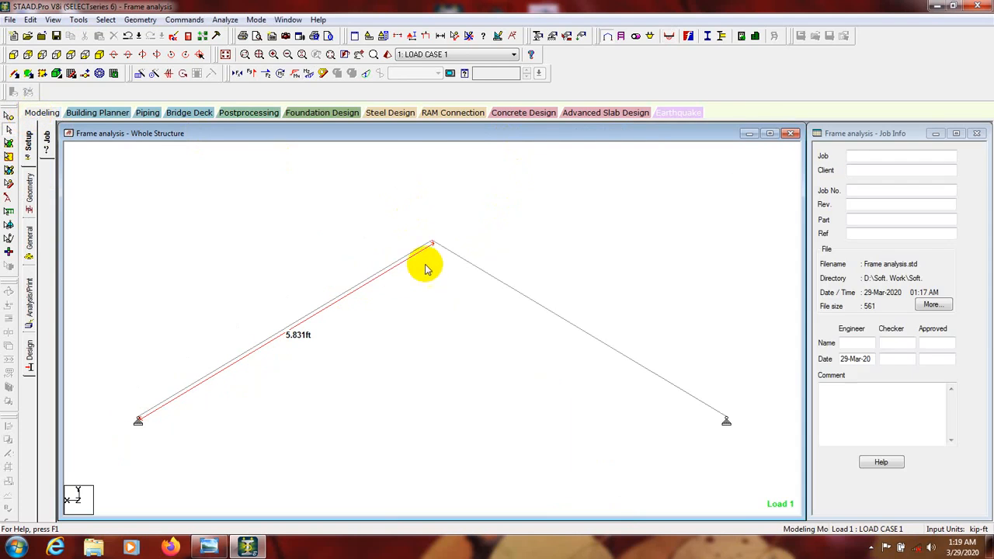
left_click(582, 36)
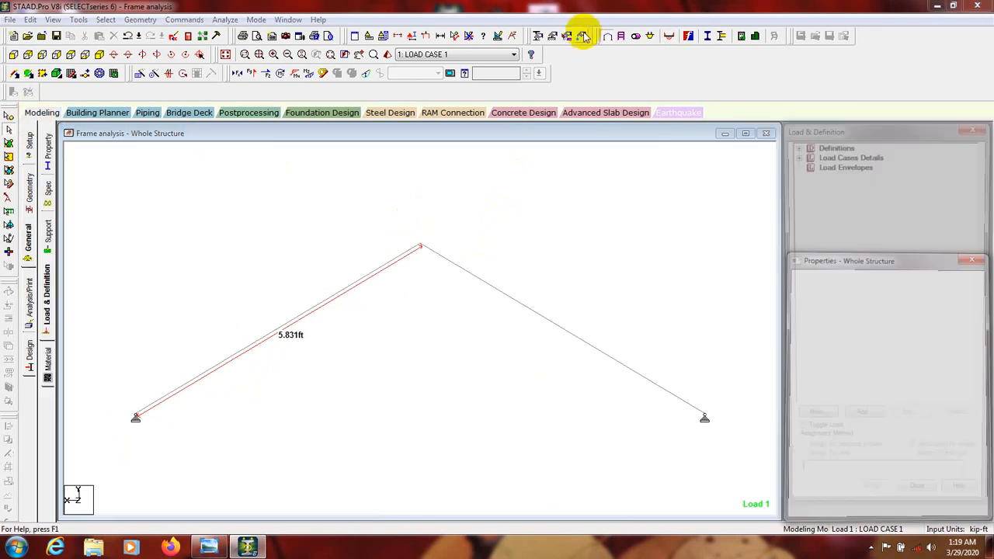
left_click(795, 155)
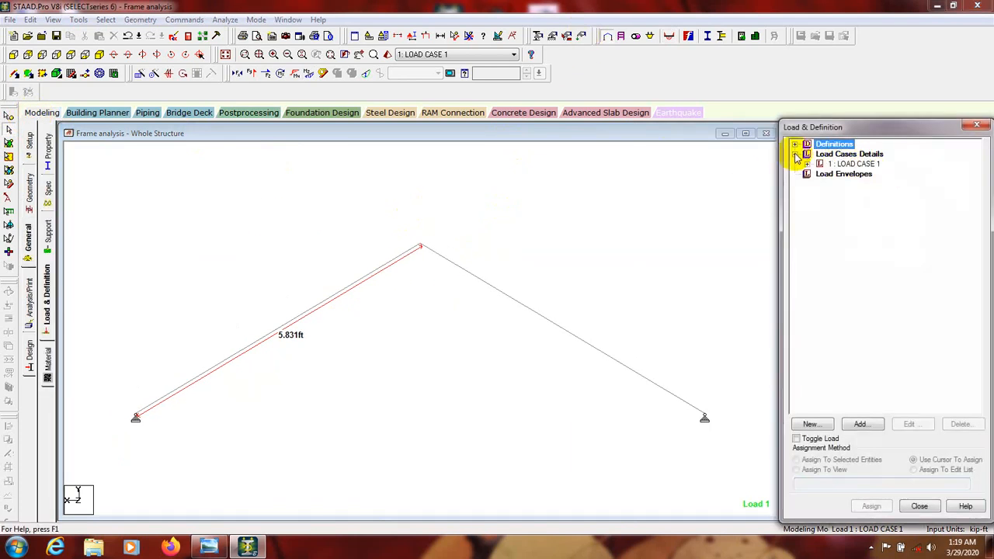
left_click(860, 174)
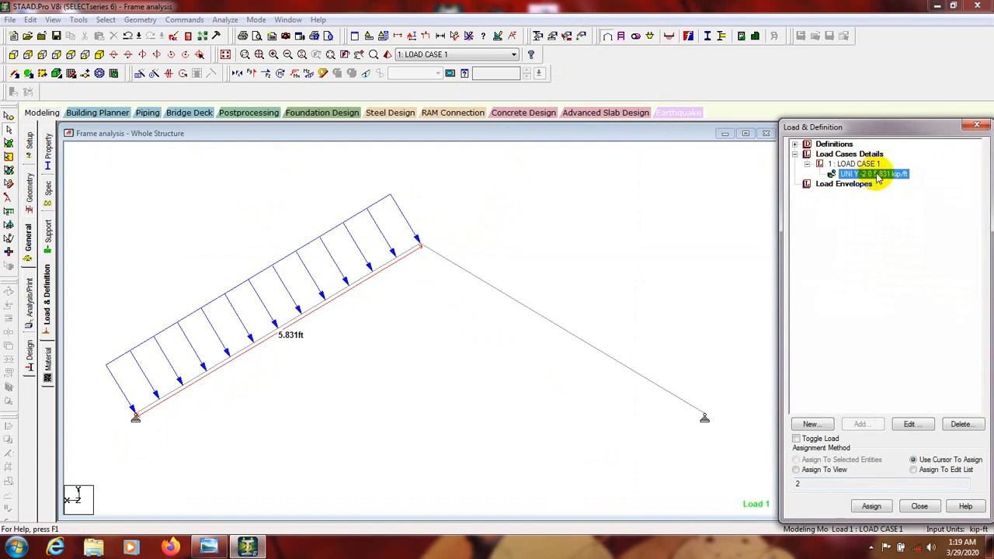
left_click(961, 425)
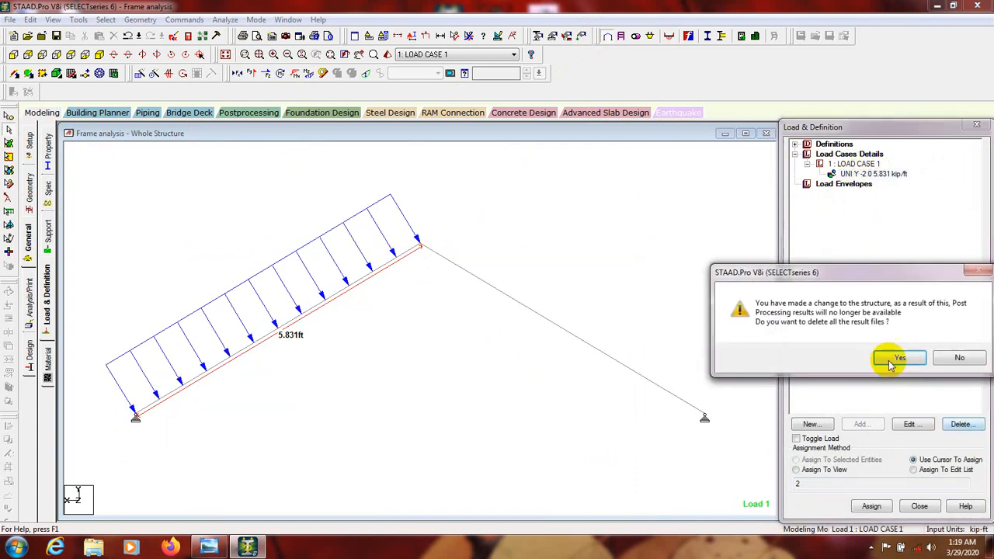
left_click(895, 360)
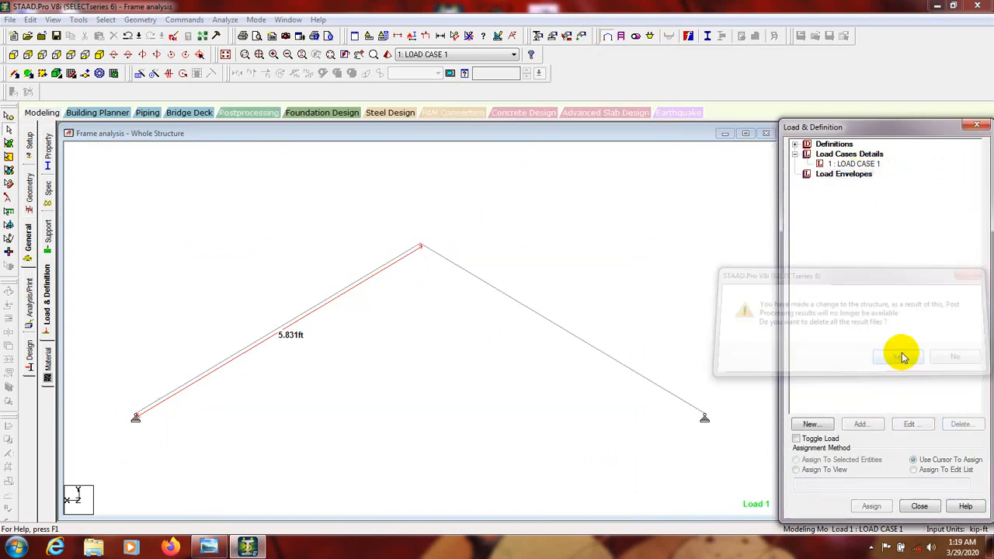
Remove all node-to-node distance displays from the frame view and clear the member selection
left_click(405, 259)
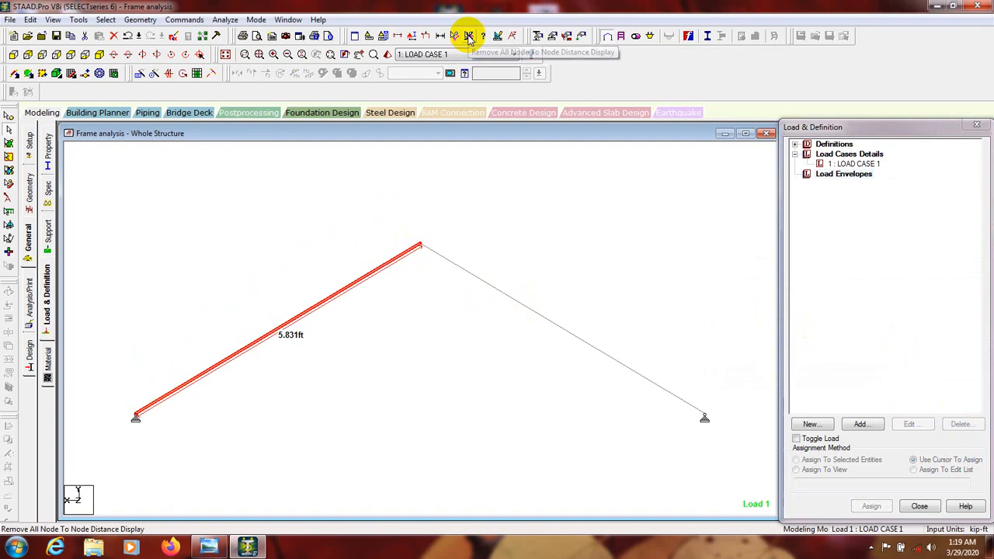
left_click(469, 38)
left_click(432, 200)
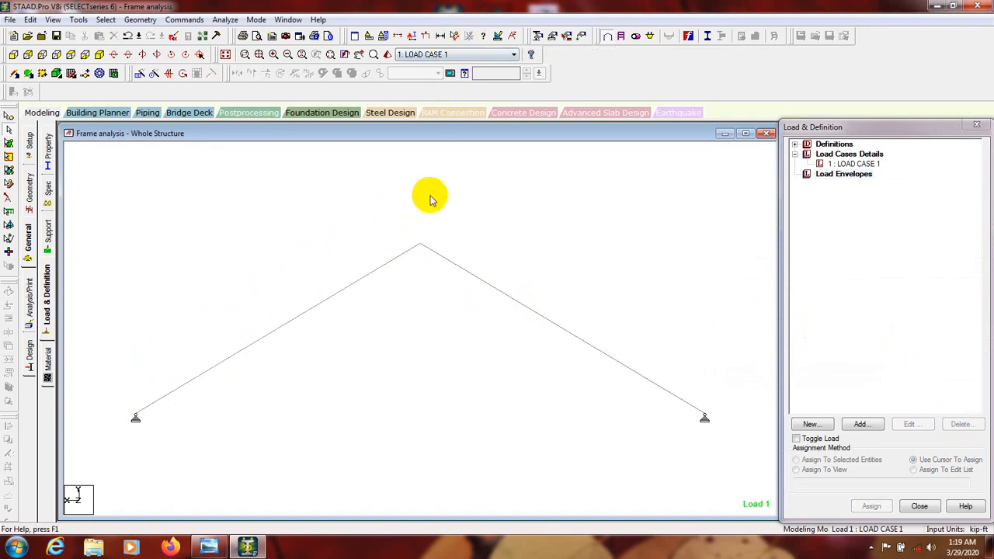
Add a linear varying member load to LOAD CASE 1 with W1 1 and W2 3 kip/ft in the local Y direction
left_click(851, 164)
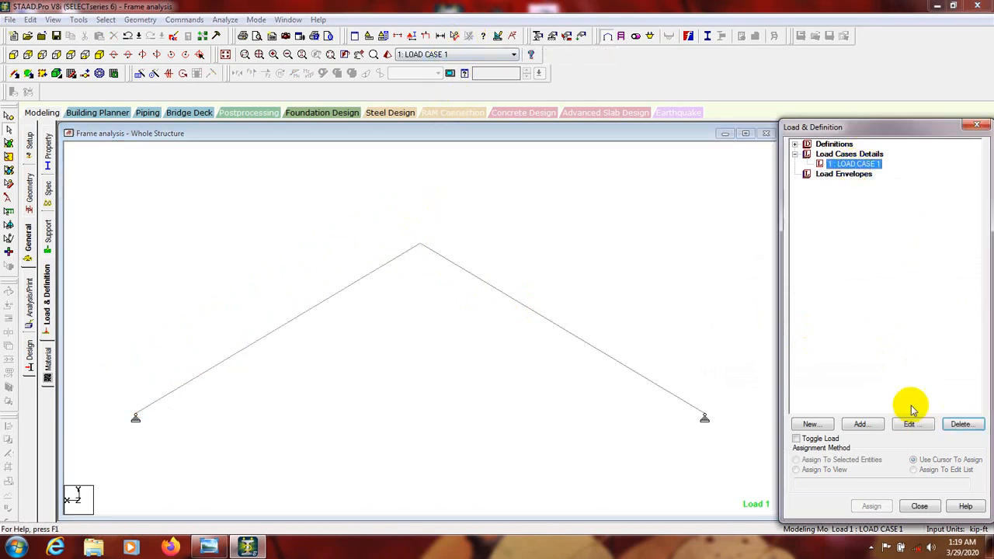
left_click(864, 424)
left_click_drag(502, 71, 513, 69)
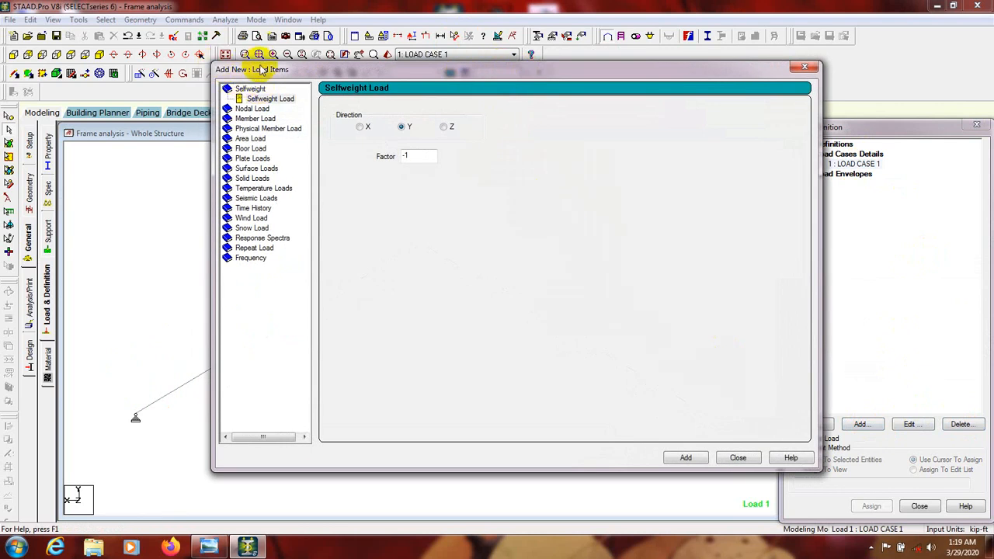
left_click(254, 120)
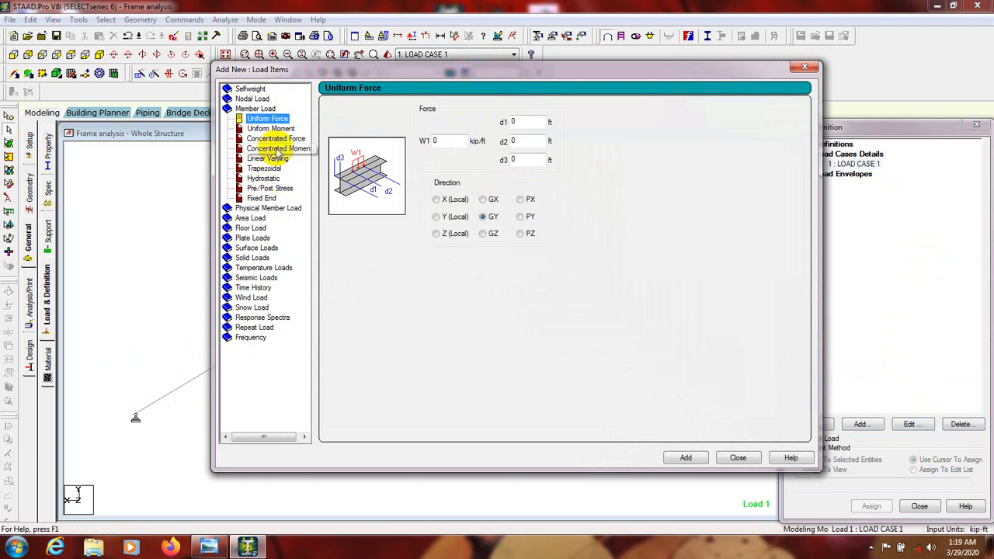
left_click(272, 160)
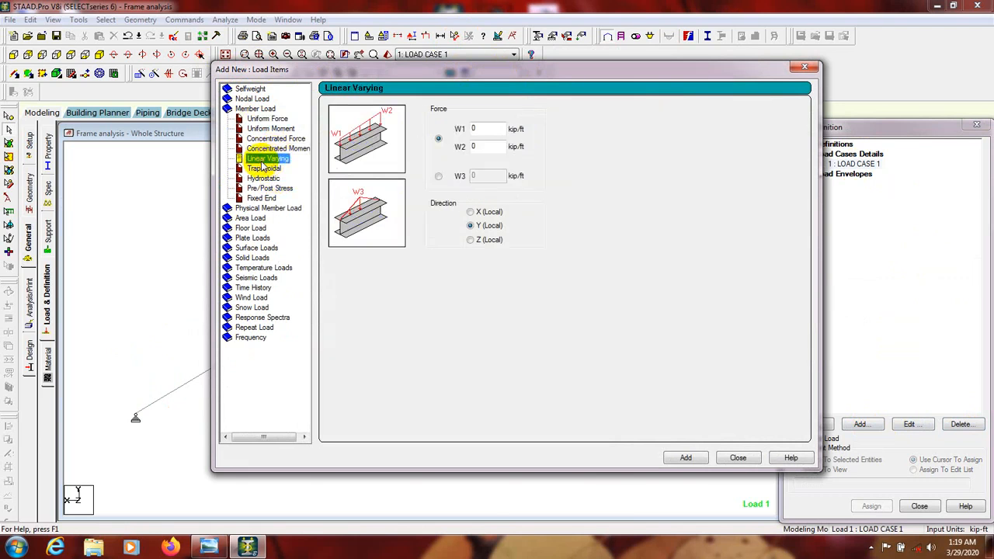
left_click_drag(459, 74, 673, 73)
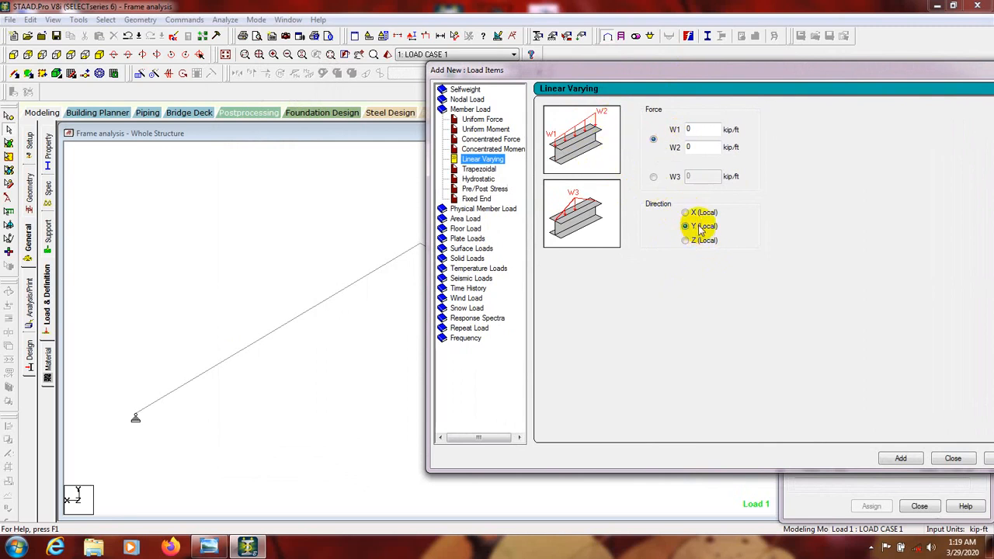
double_click(691, 130)
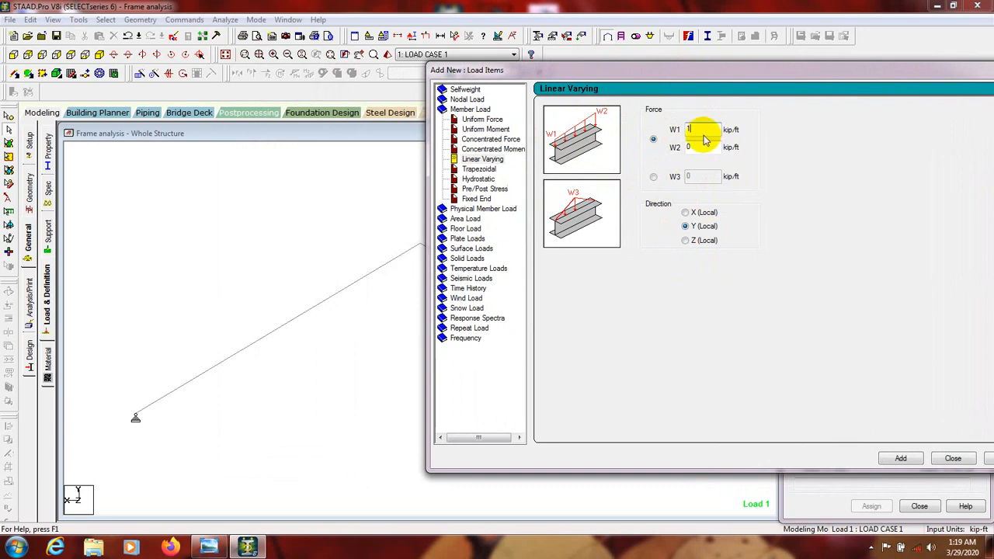
double_click(709, 131)
double_click(699, 147)
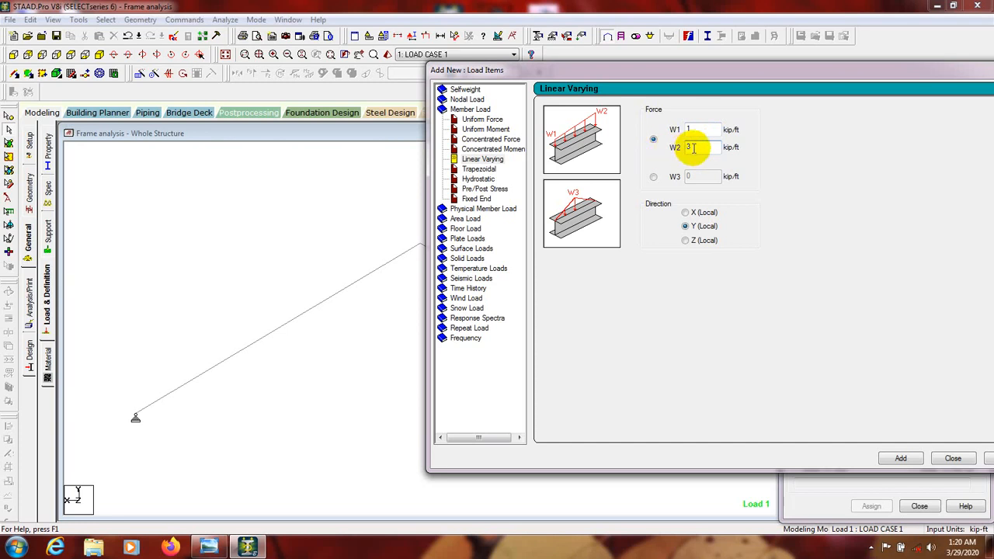
double_click(692, 147)
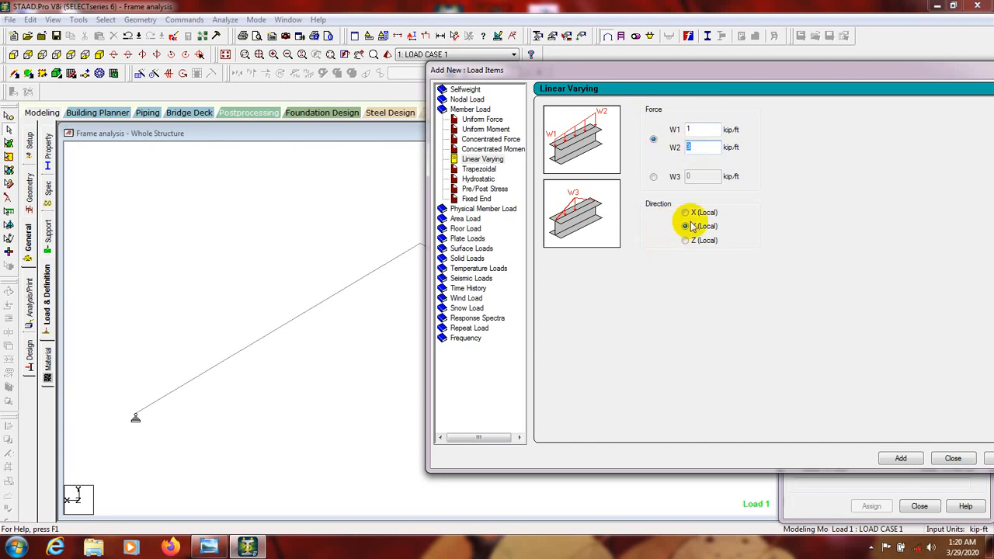
left_click(900, 459)
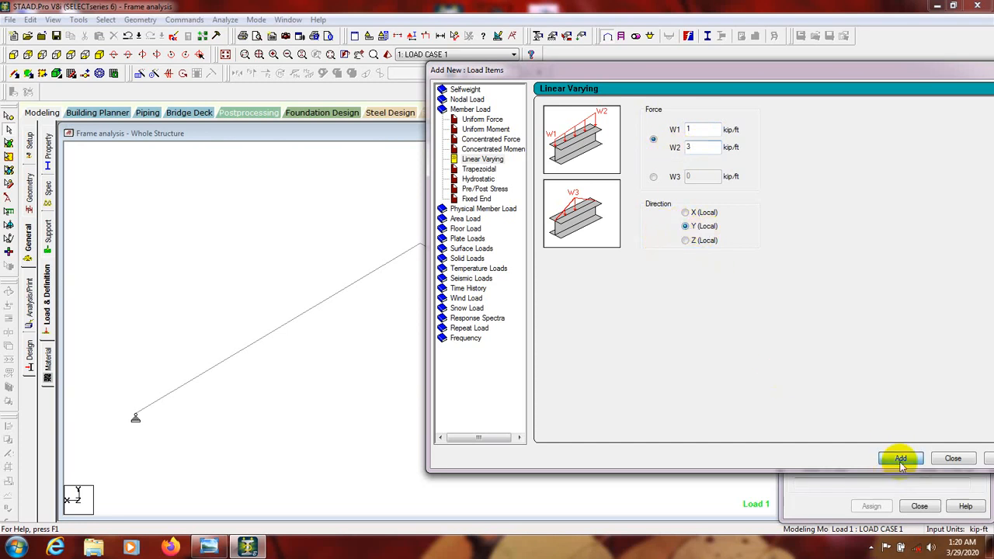
left_click(953, 458)
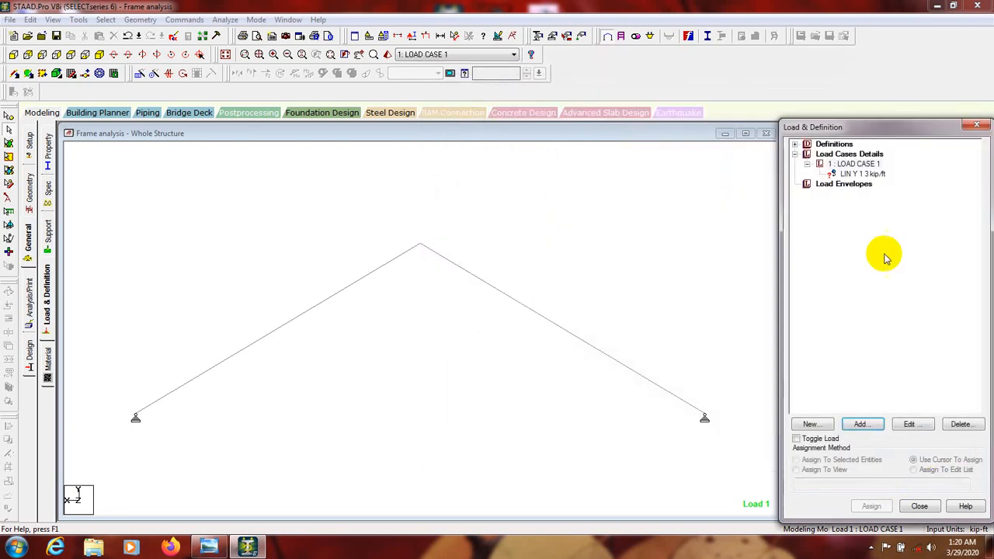
Assign the linear varying load to the left inclined member using the selected-beams assignment method
left_click(861, 174)
left_click(355, 288)
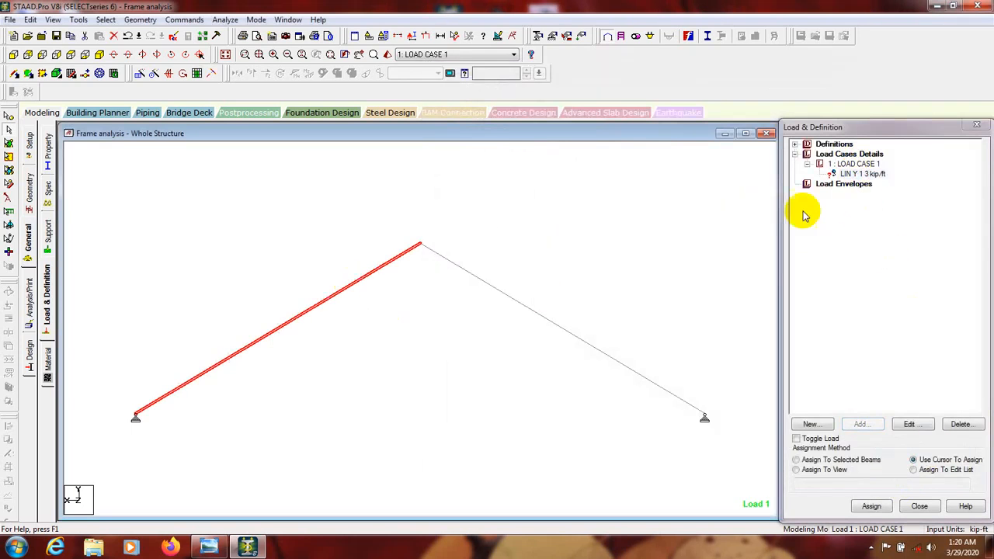
left_click(861, 174)
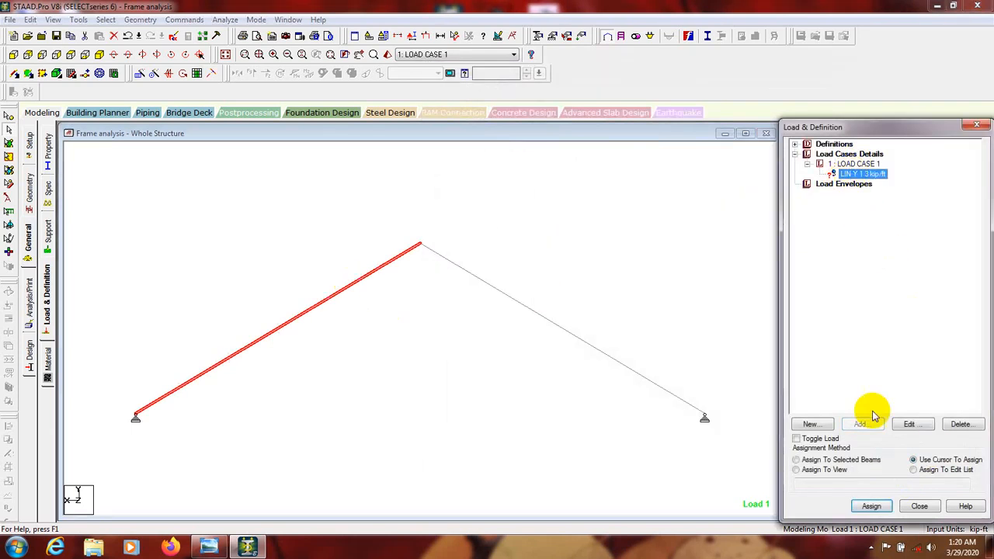
left_click(796, 460)
left_click(872, 506)
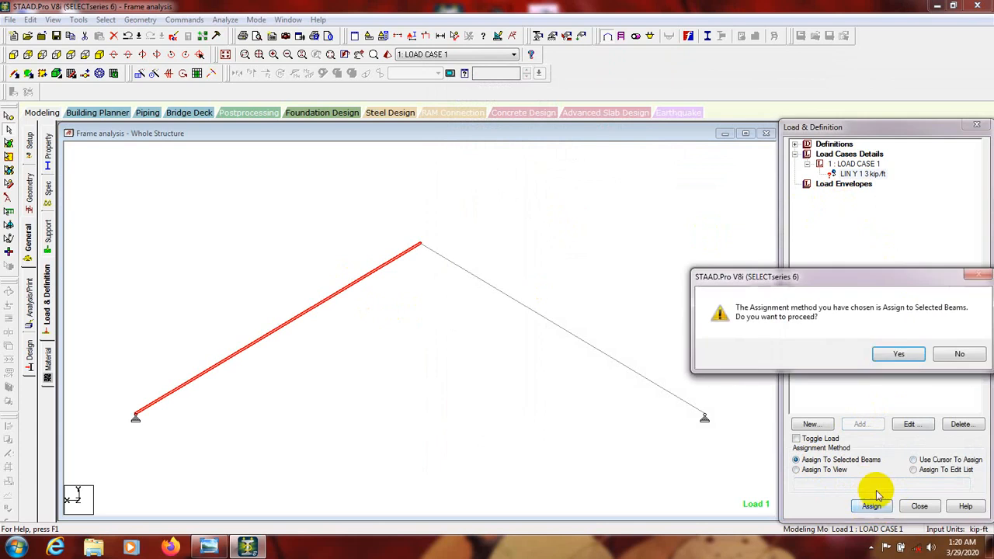
left_click(901, 355)
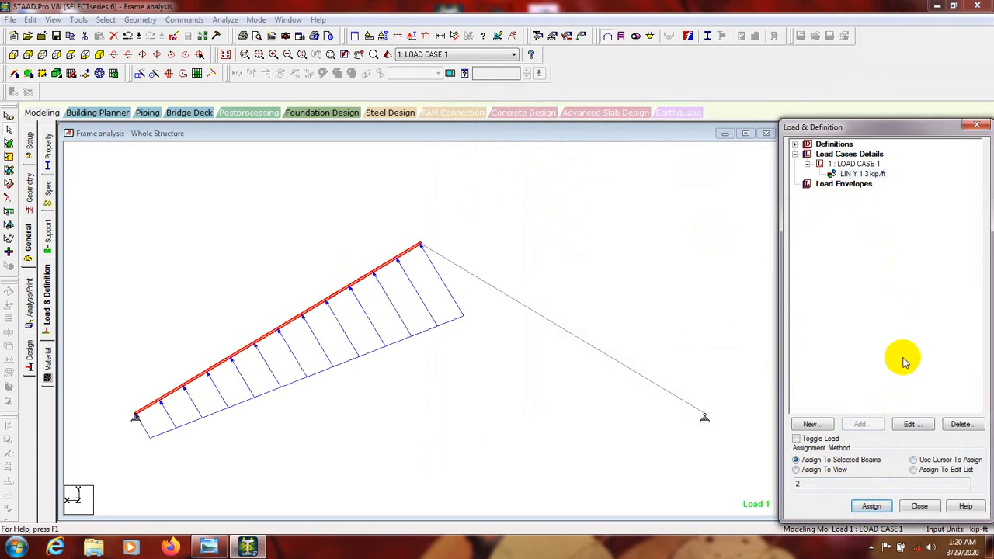
Reverse the linear varying load by setting W1 to -1 and W2 to -3 kip/ft
double_click(862, 174)
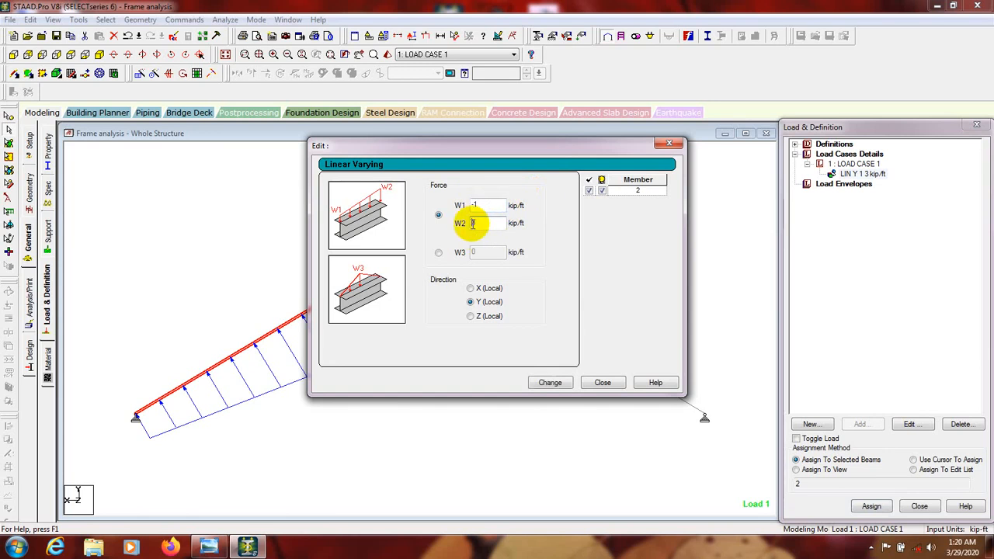
type("-")
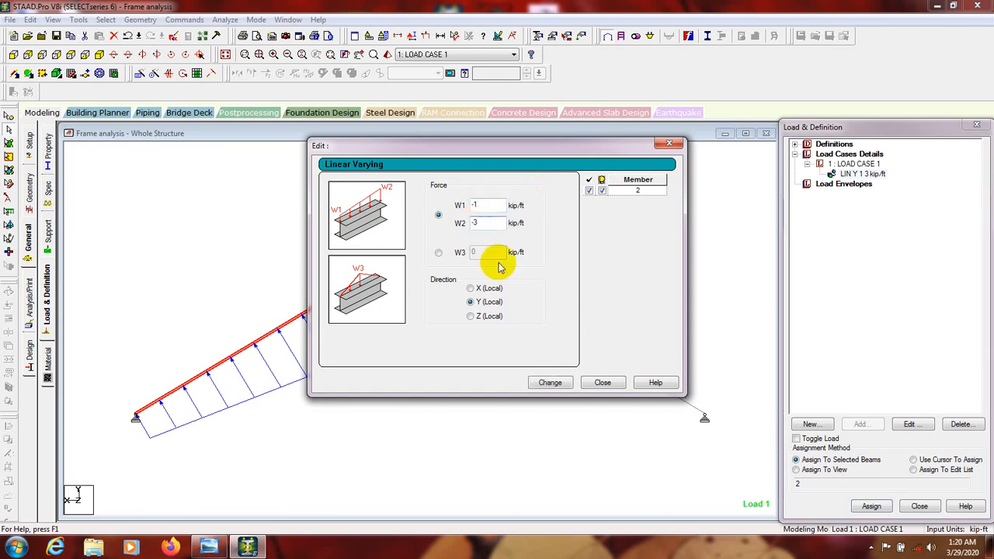
left_click(550, 382)
left_click(608, 384)
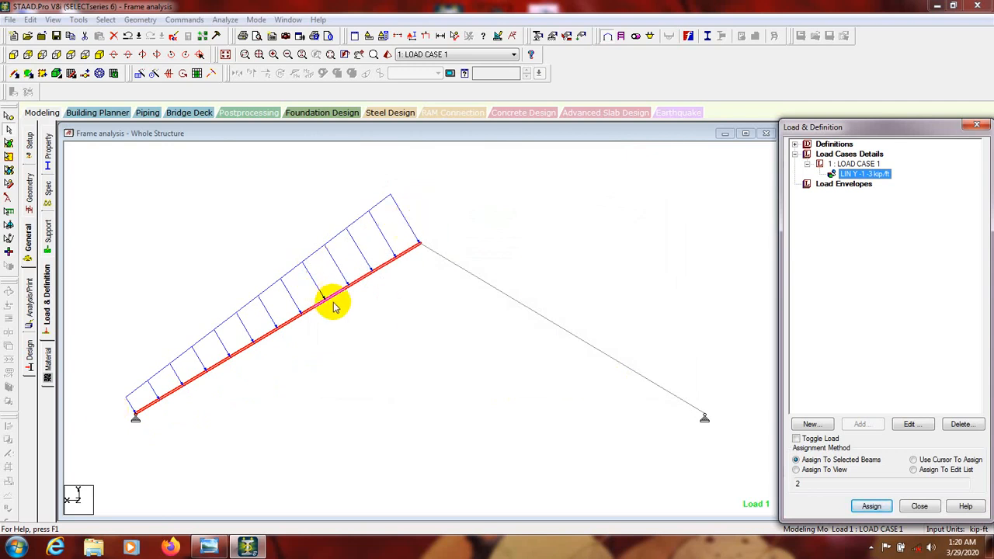
Clear the member selection and delete the linear varying load from LOAD CASE 1
left_click(380, 357)
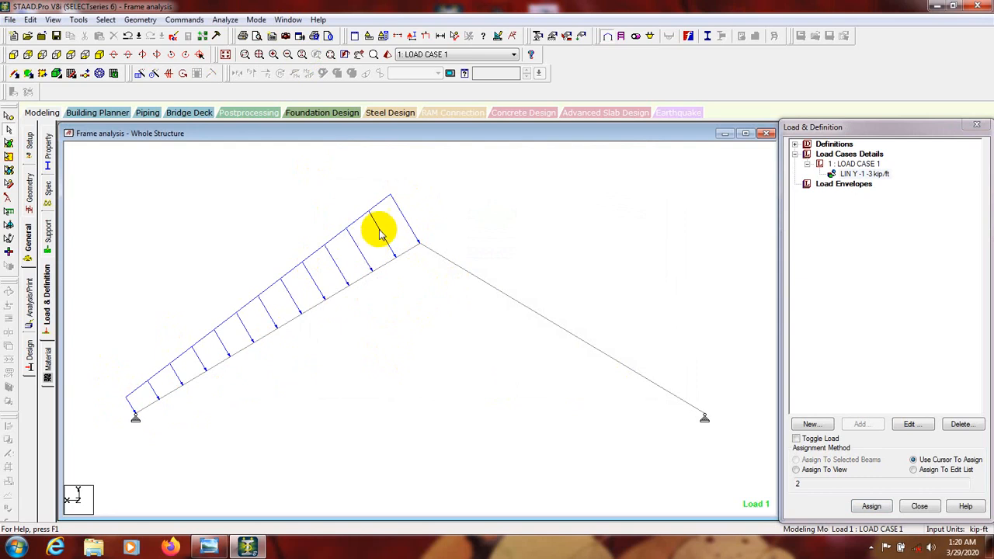
left_click(865, 173)
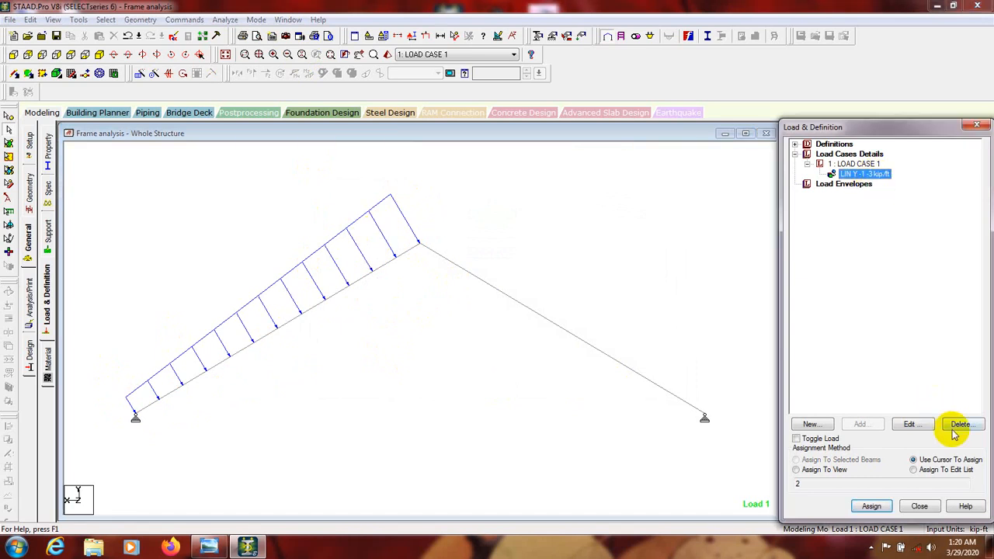
left_click(952, 424)
Add a trapezoidal member load to LOAD CASE 1: W1 2, W2 4 kip/ft, d1 1, d2 3 ft, in local Y
left_click(836, 166)
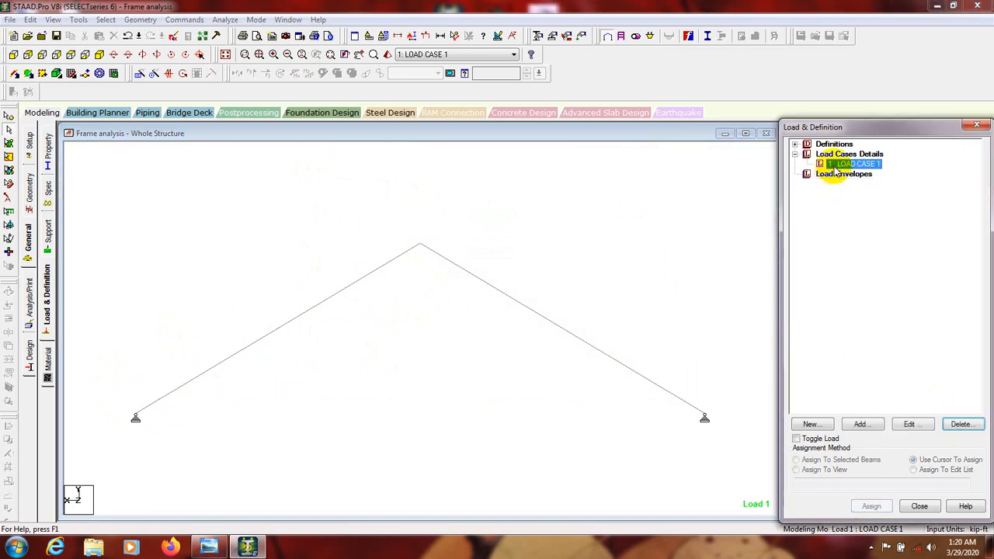
left_click(859, 424)
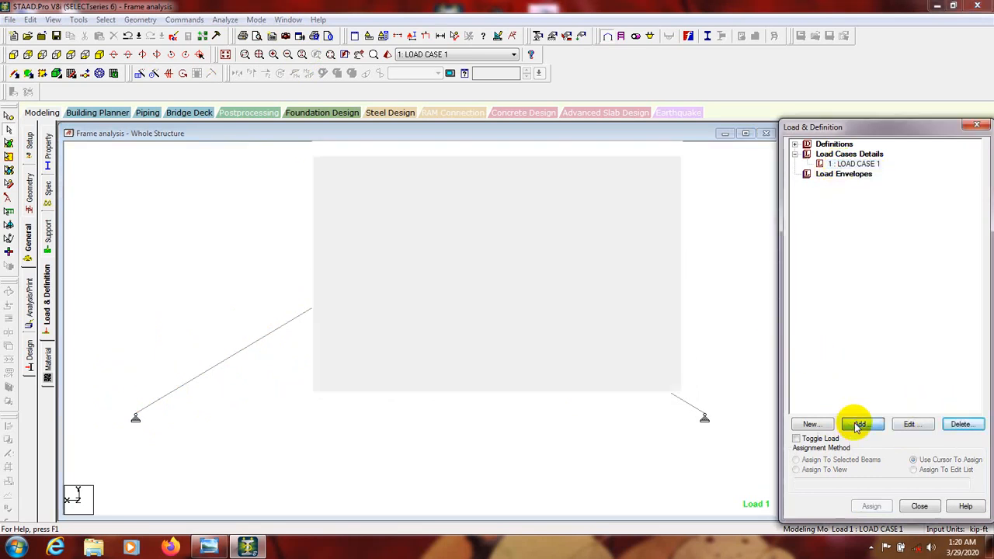
double_click(236, 118)
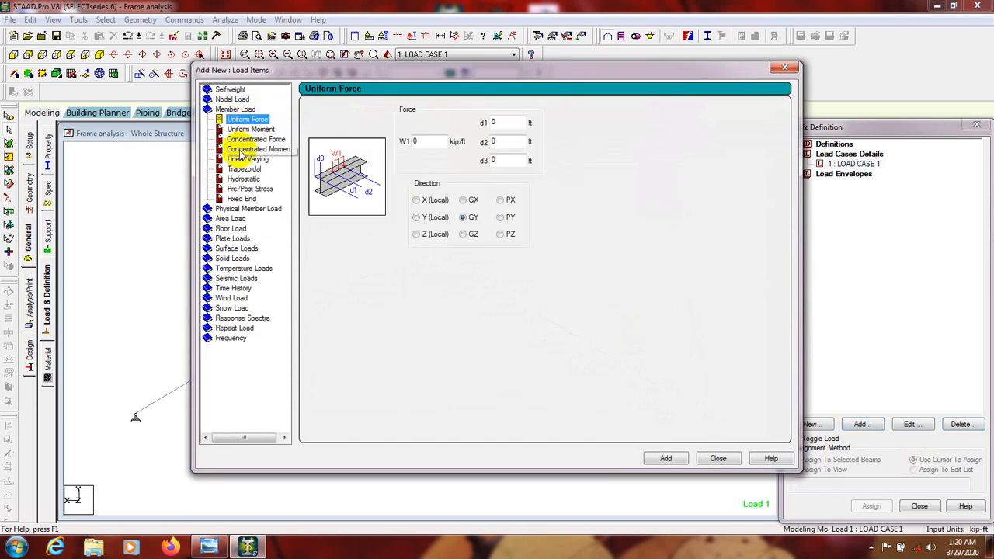
left_click(247, 181)
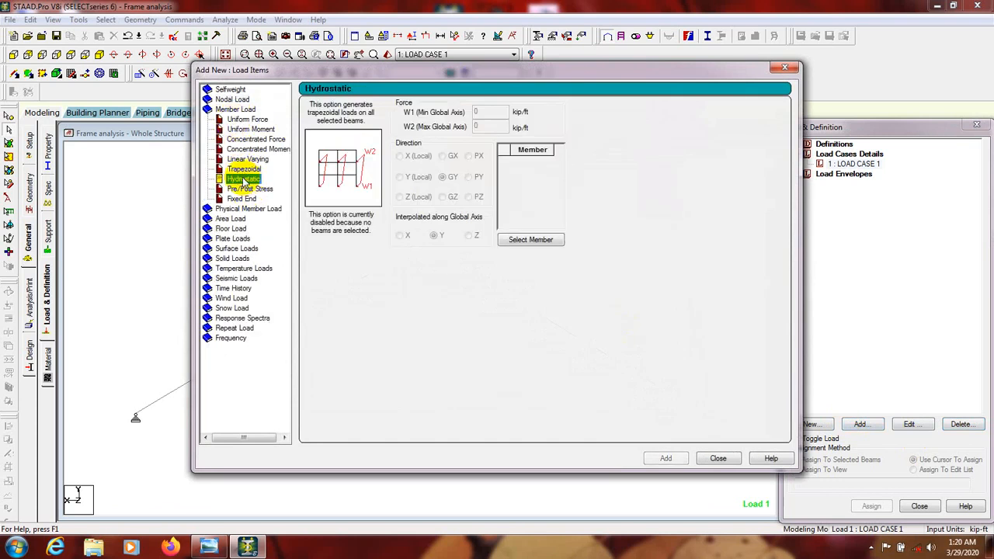
left_click(242, 171)
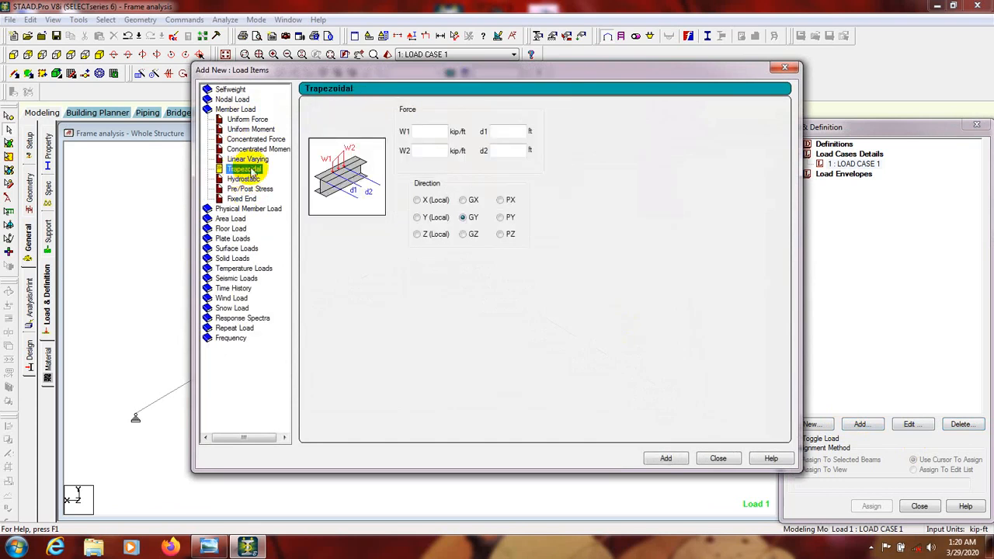
left_click_drag(418, 72, 699, 95)
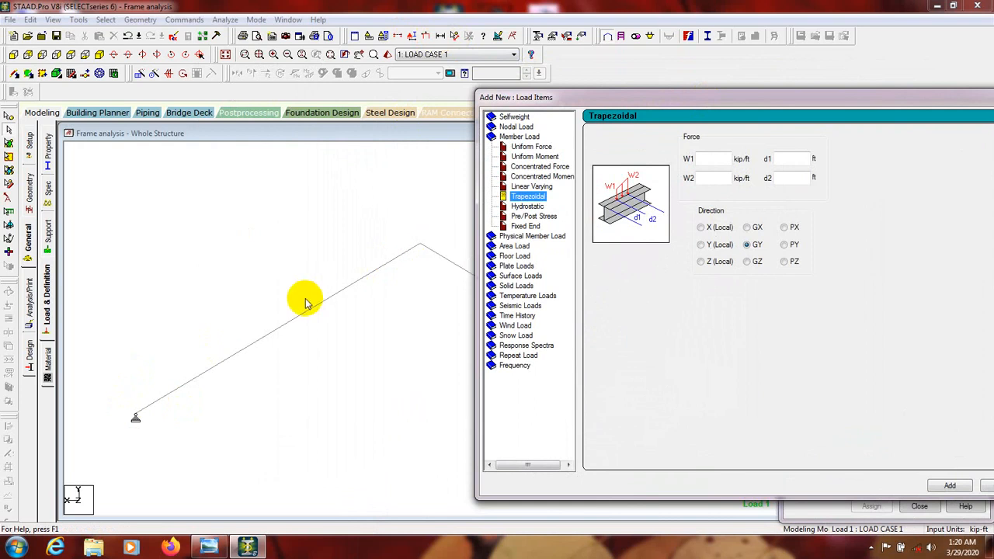
left_click_drag(689, 98, 662, 98)
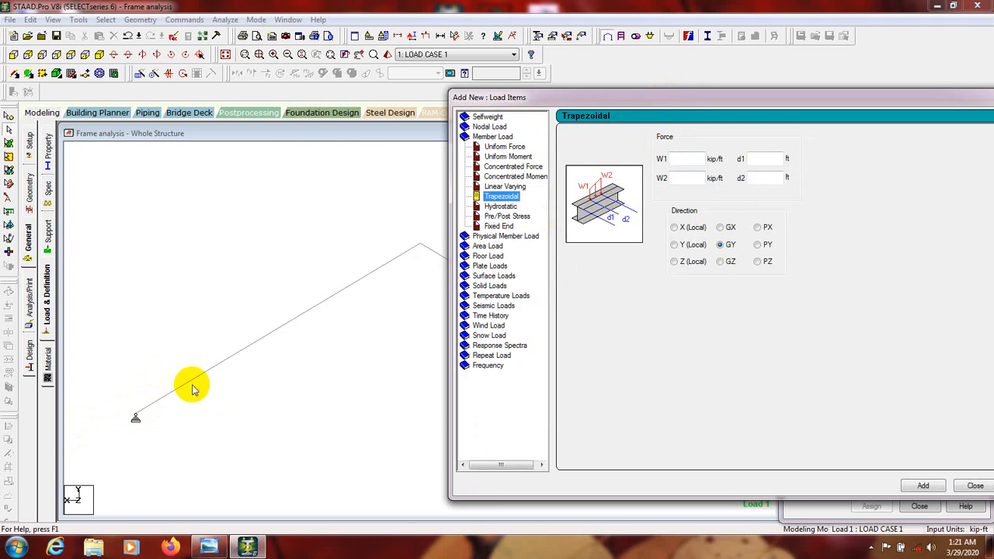
left_click(739, 158)
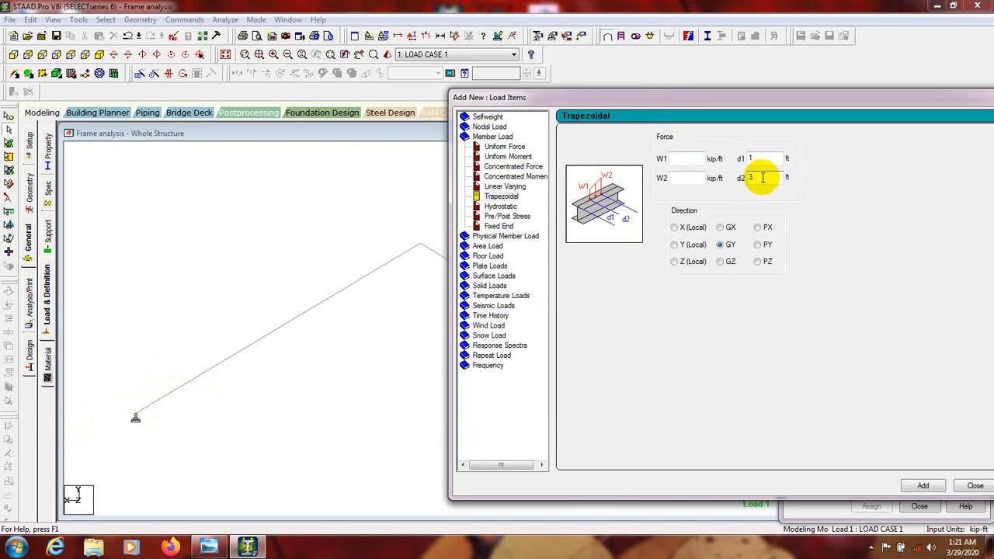
left_click(687, 157)
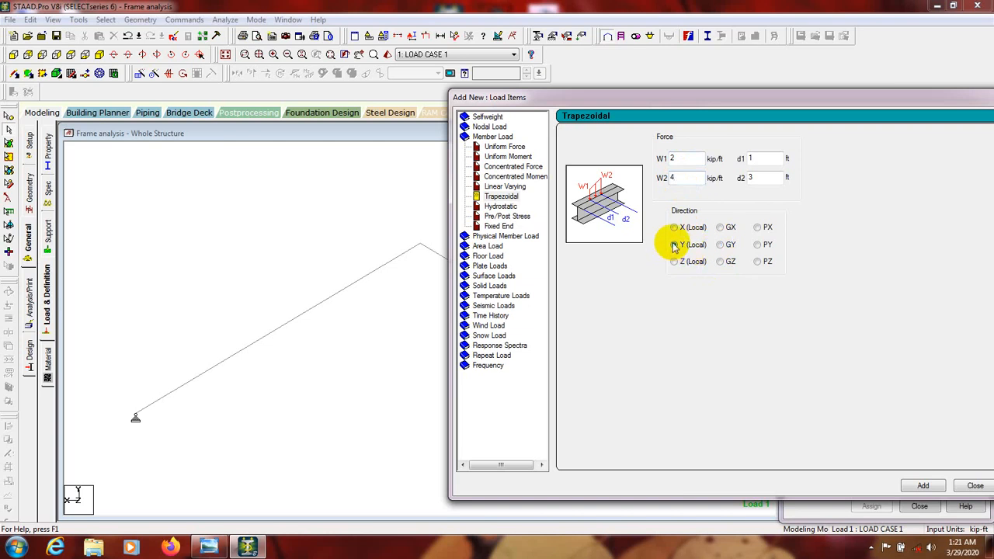
left_click(922, 491)
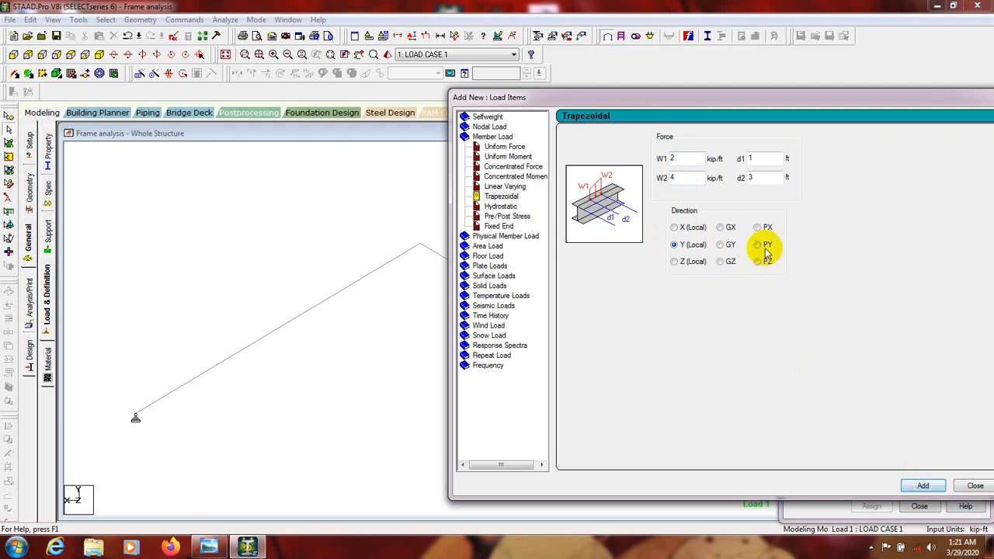
Add another trapezoidal load in local Y with W1 0, W2 4 kip/ft, d1 0 and d2 4 ft
double_click(682, 178)
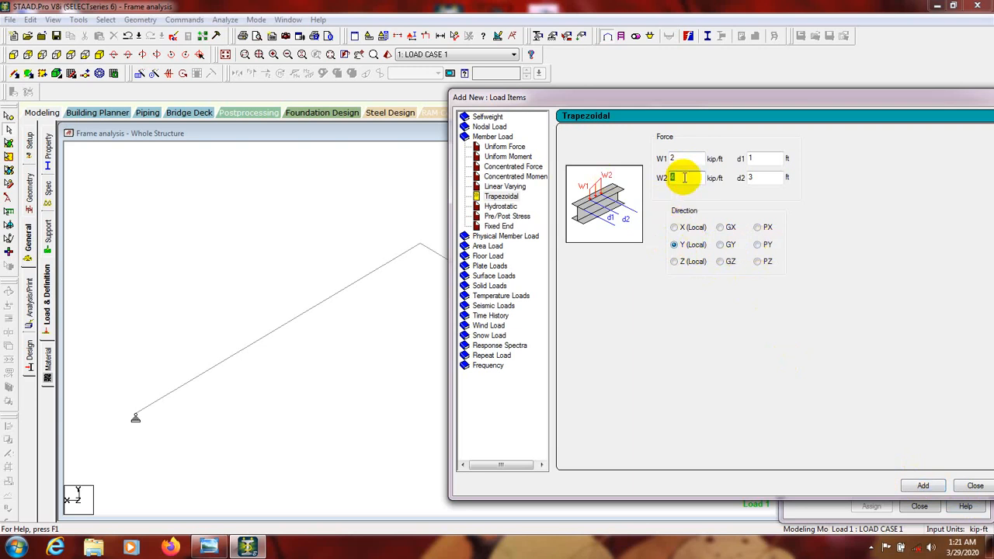
double_click(765, 158)
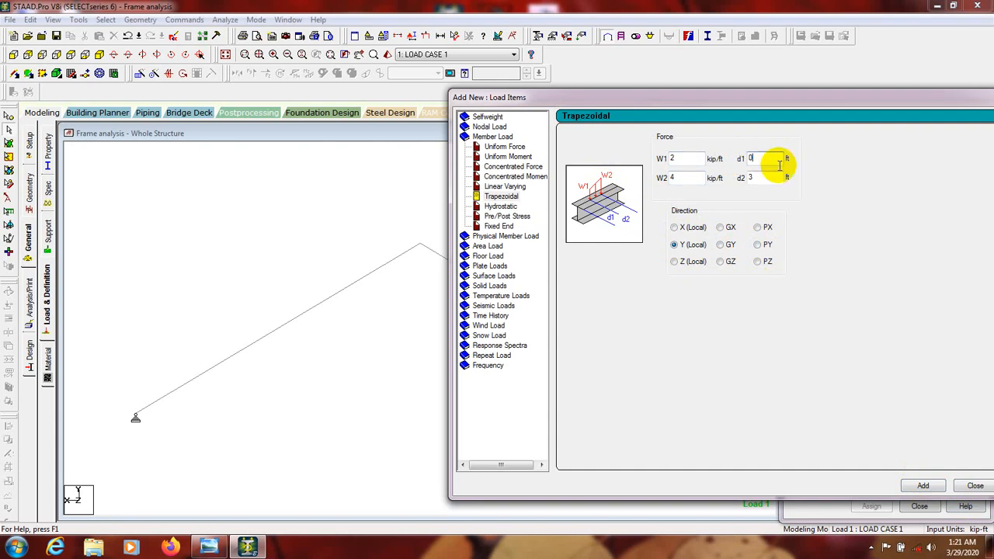
double_click(759, 178)
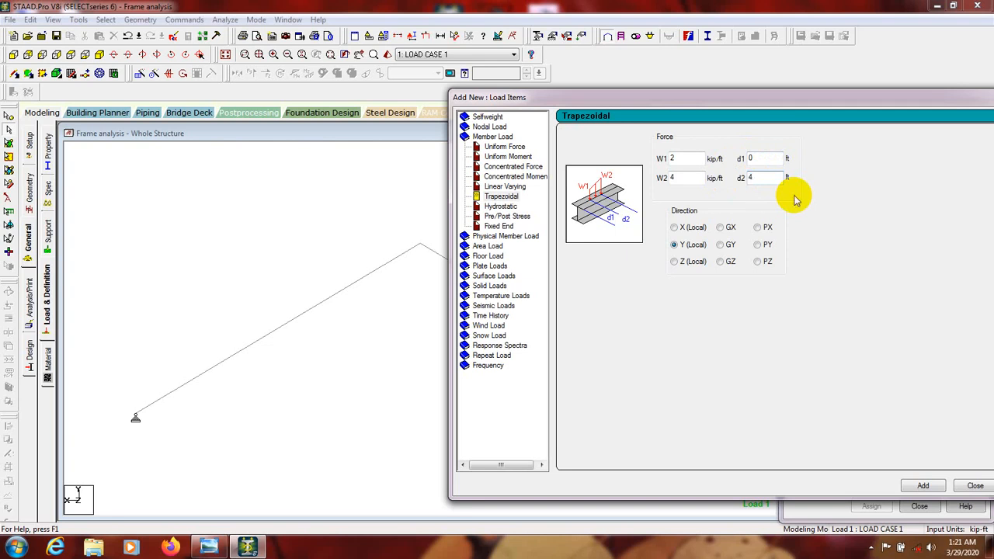
double_click(687, 178)
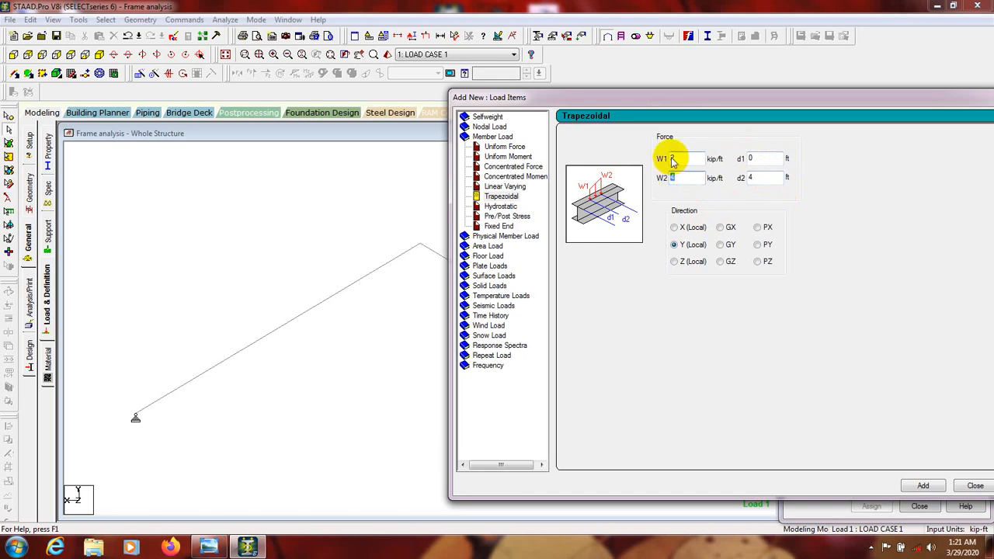
double_click(675, 158)
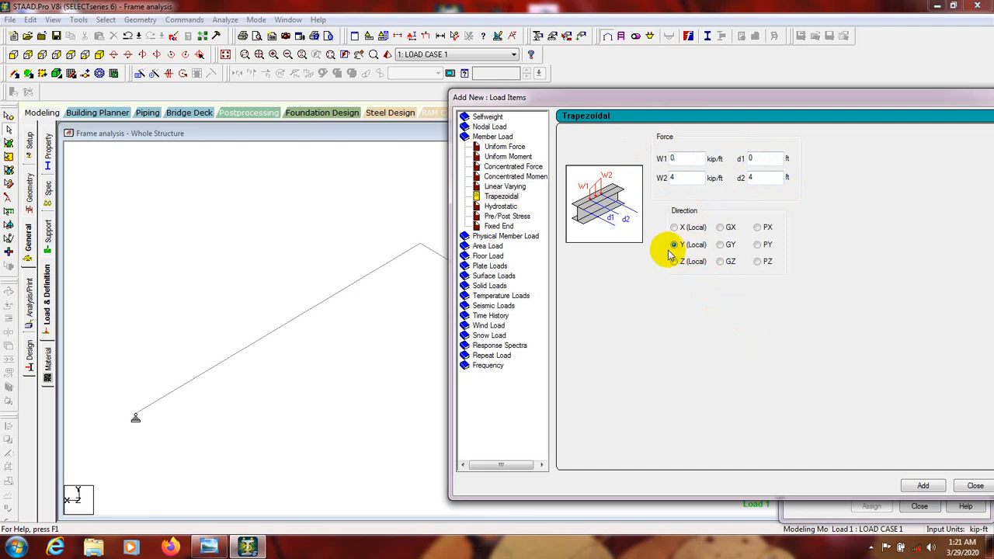
left_click(923, 486)
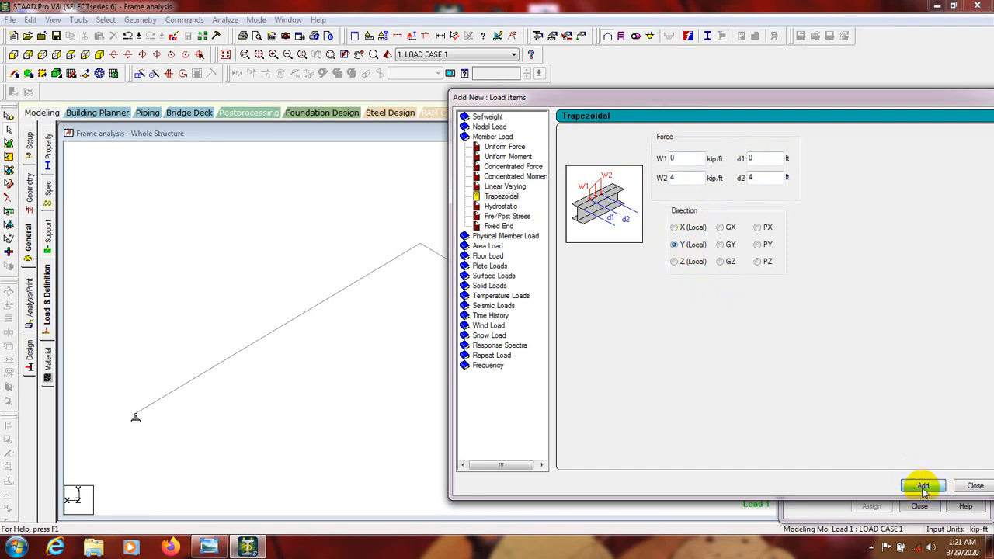
Assign the trapezoidal load of 2 to 4 kip/ft to the frame's left inclined member as the selected beam
left_click(973, 486)
left_click(879, 176)
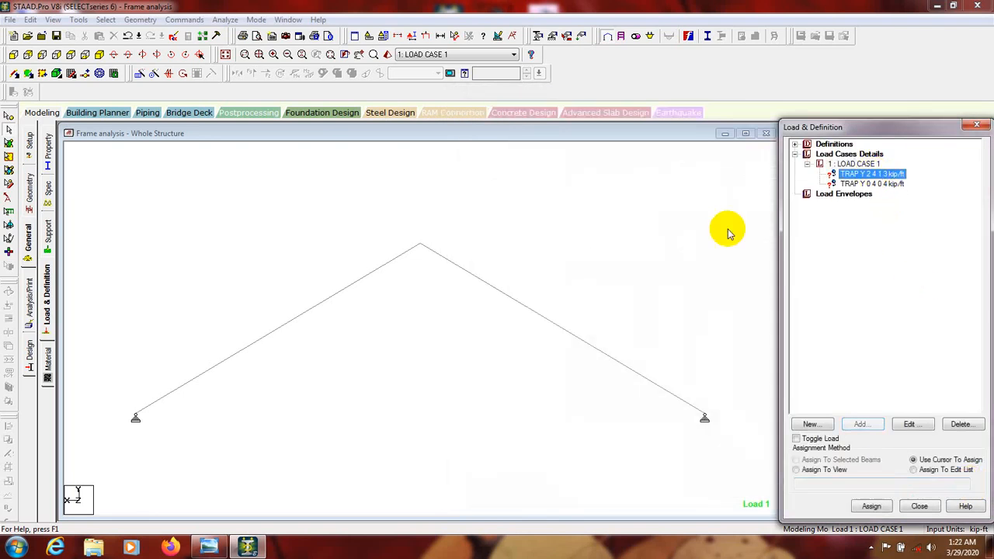
left_click(351, 285)
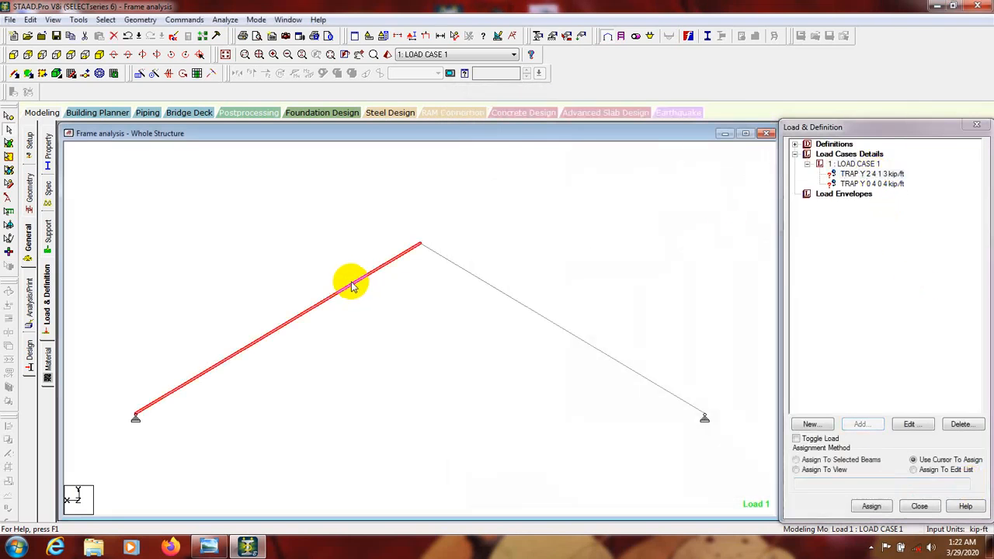
left_click(872, 174)
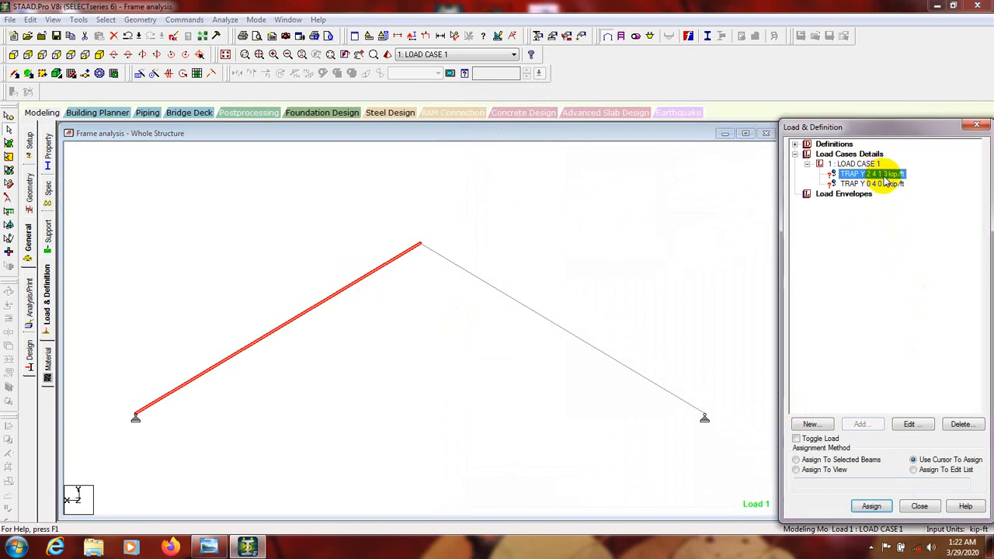
left_click(872, 507)
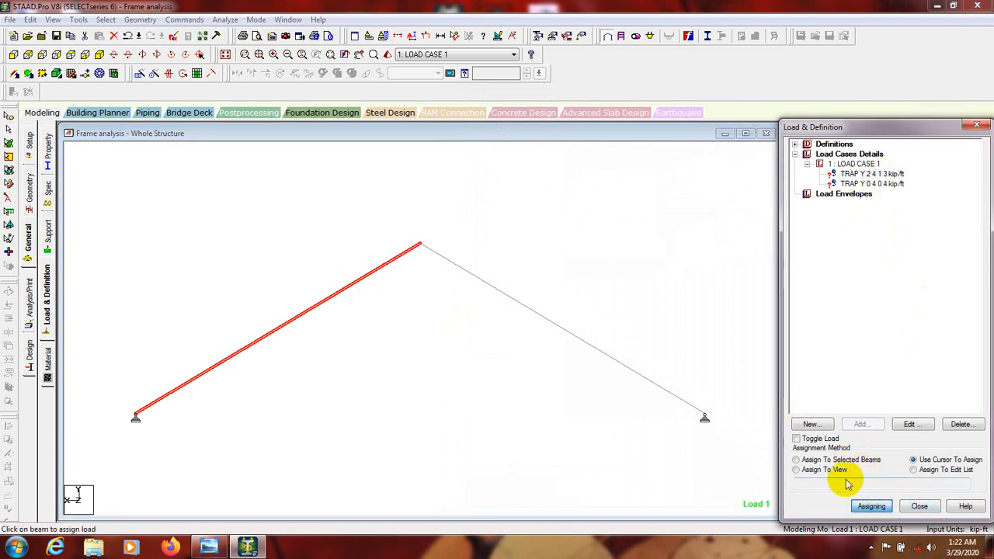
left_click(827, 460)
left_click(872, 506)
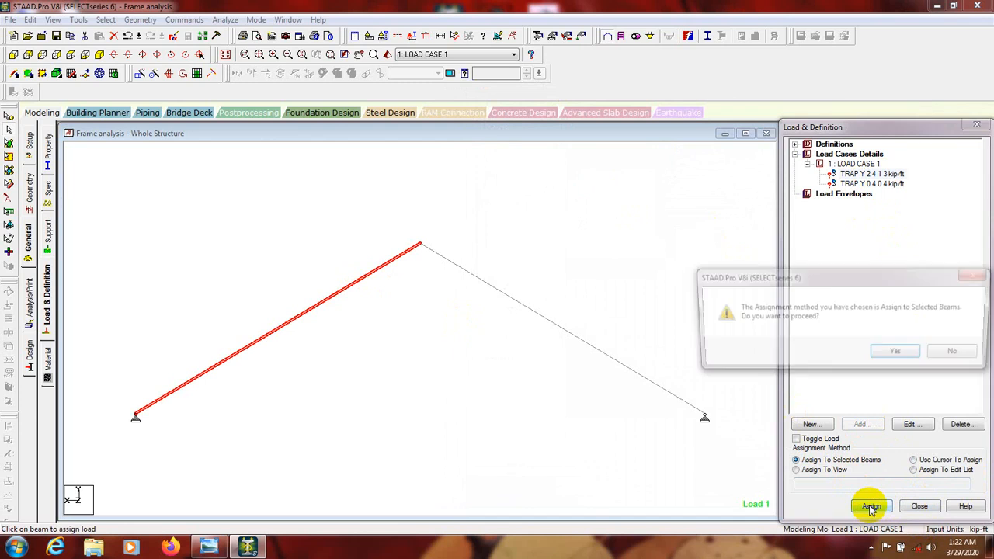
left_click(900, 355)
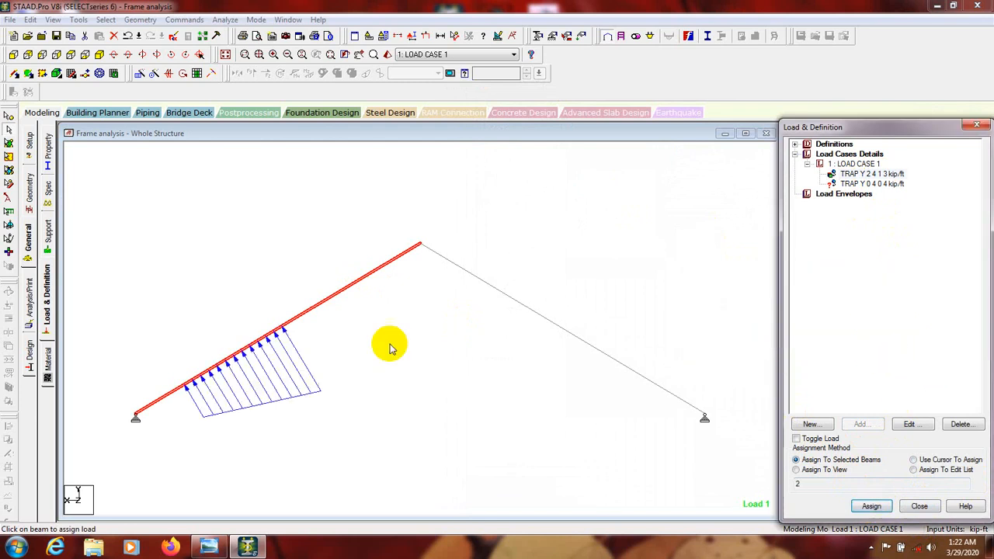
Reverse the left member's trapezoidal load by setting W1 to -2 and W2 to -4 kip/ft
double_click(858, 176)
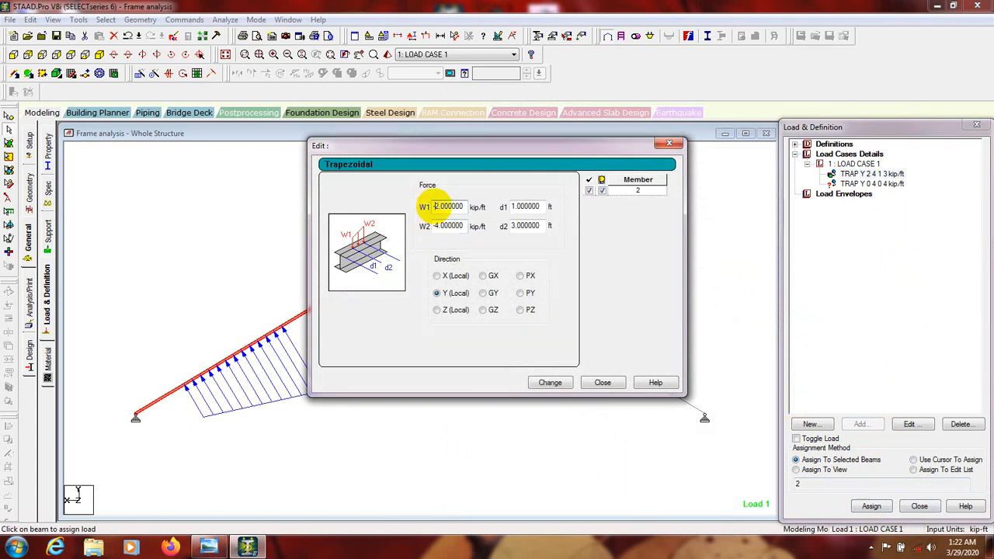
left_click(552, 383)
left_click(603, 382)
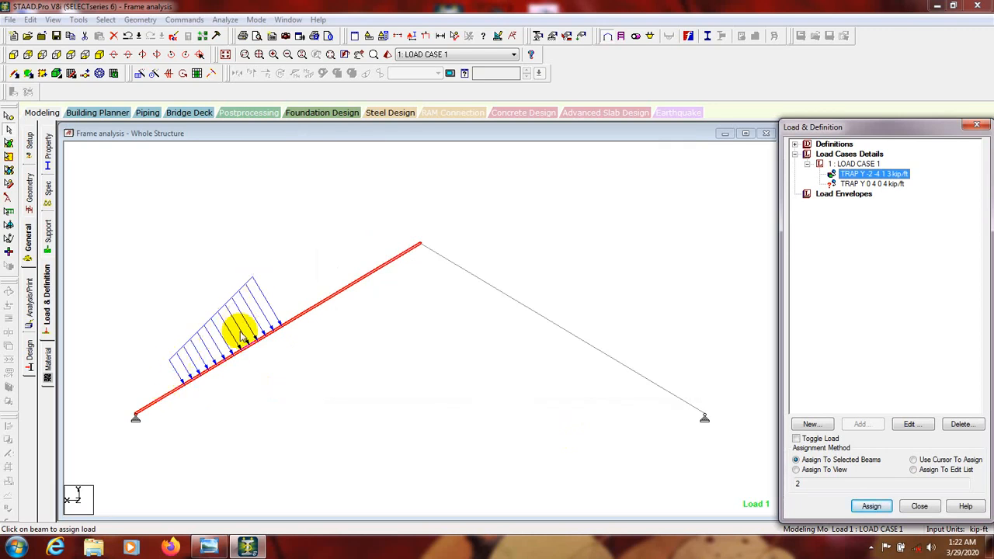
Set W2 of the unassigned trapezoidal load, the one starting at 0 kip/ft, to -4 kip/ft
double_click(870, 184)
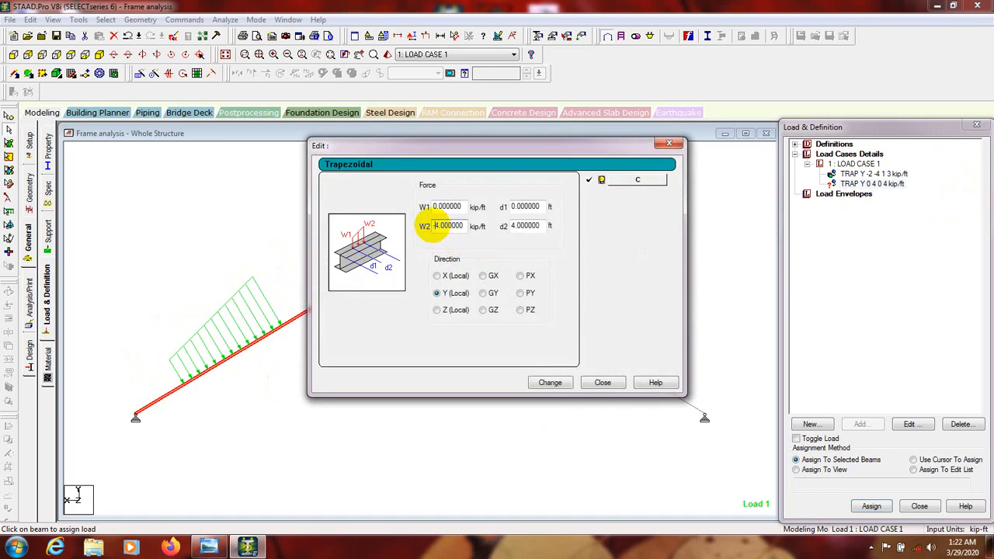
left_click(553, 382)
left_click(611, 383)
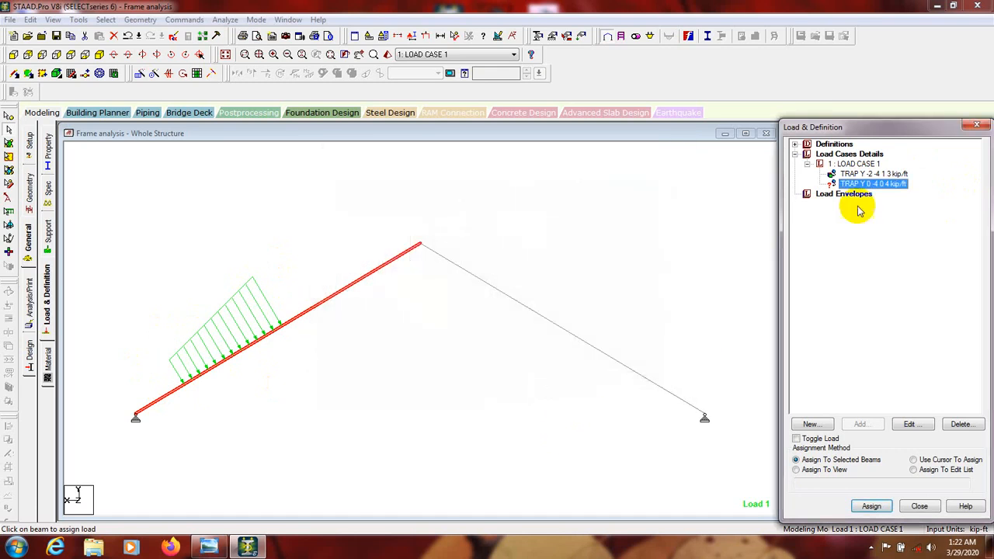
Assign the 0 to -4 kip/ft trapezoidal load to the frame's right inclined member, declining the auto save and clearing the selection
left_click(507, 294)
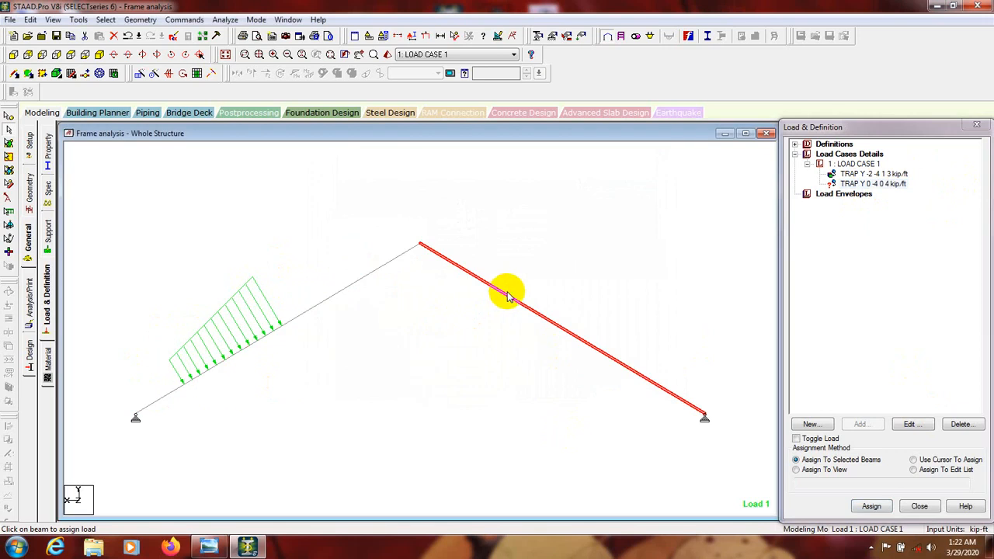
left_click(882, 184)
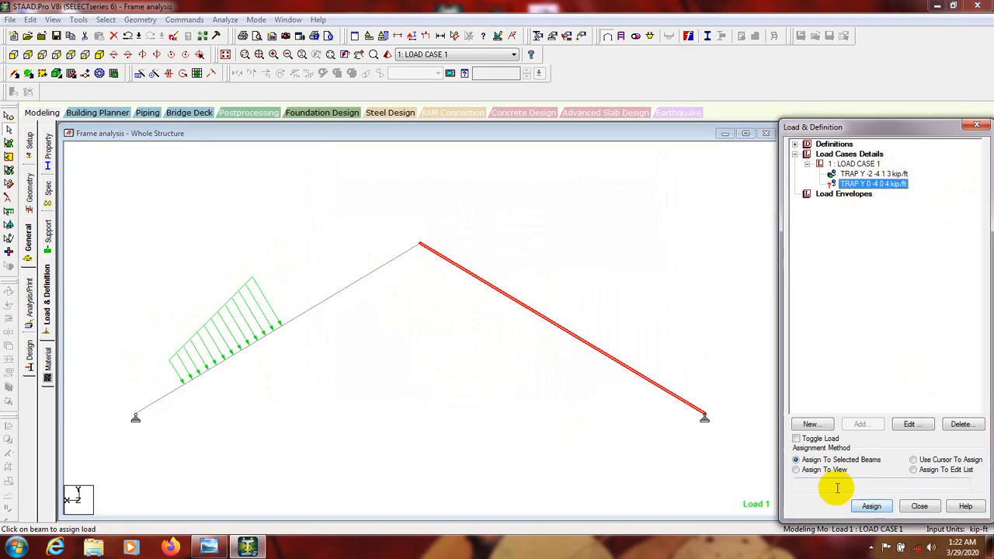
left_click(873, 506)
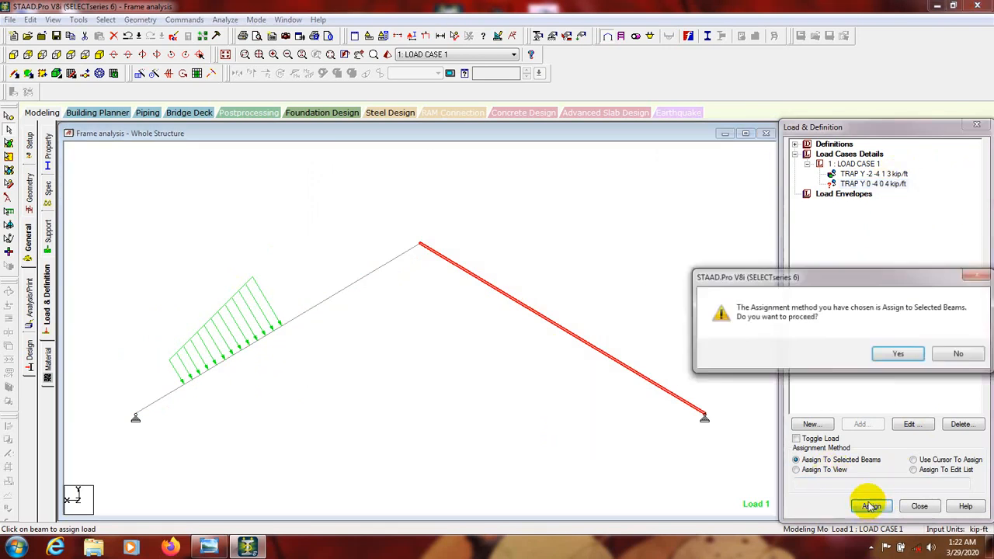
left_click(899, 355)
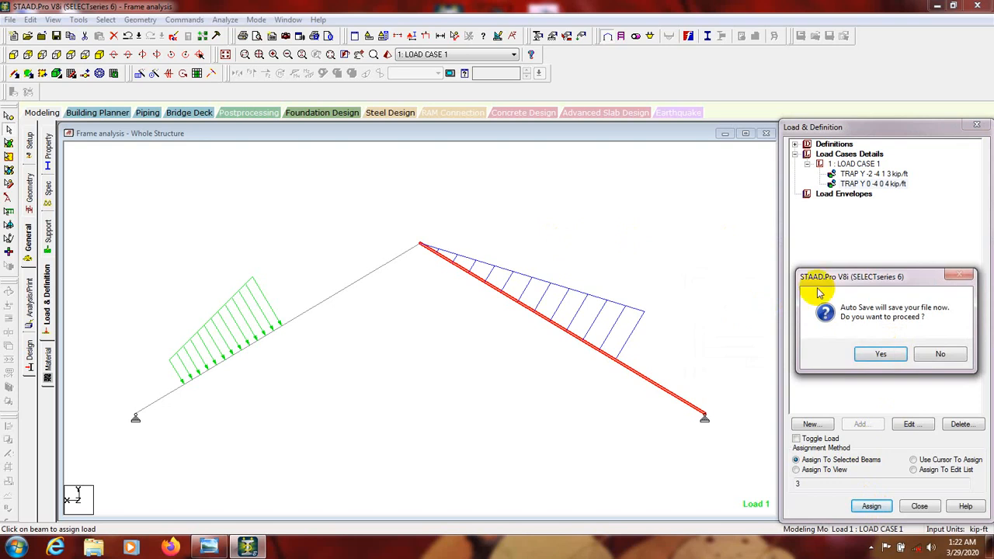
left_click(934, 354)
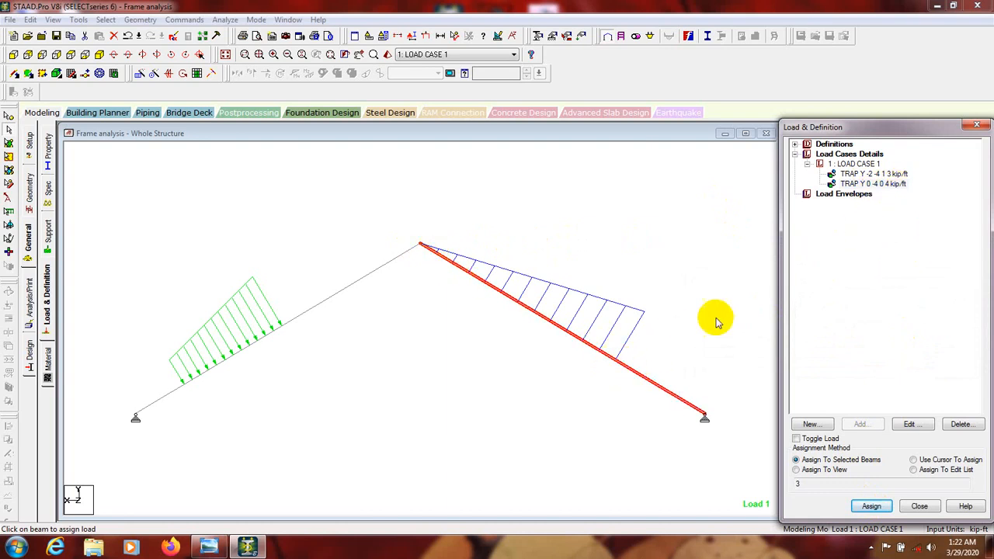
left_click(453, 333)
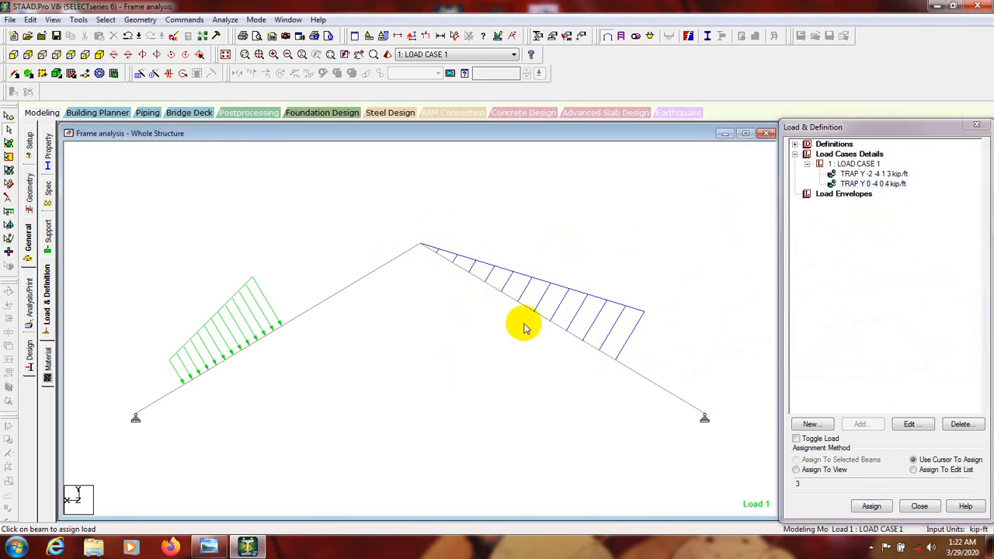
scroll(483, 352, "down", 2)
scroll(483, 353, "up", 4)
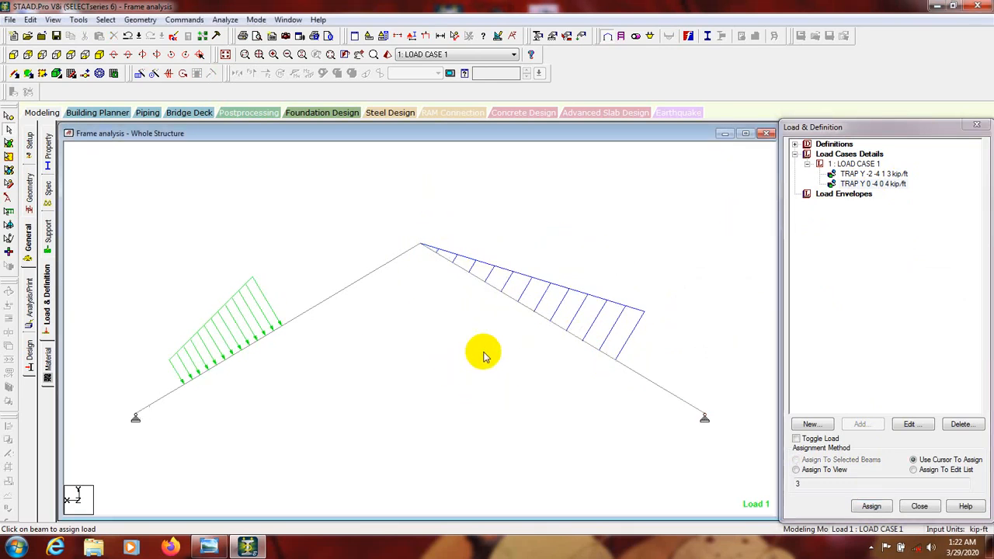
scroll(483, 352, "down", 4)
scroll(483, 353, "up", 4)
scroll(483, 353, "up", 3)
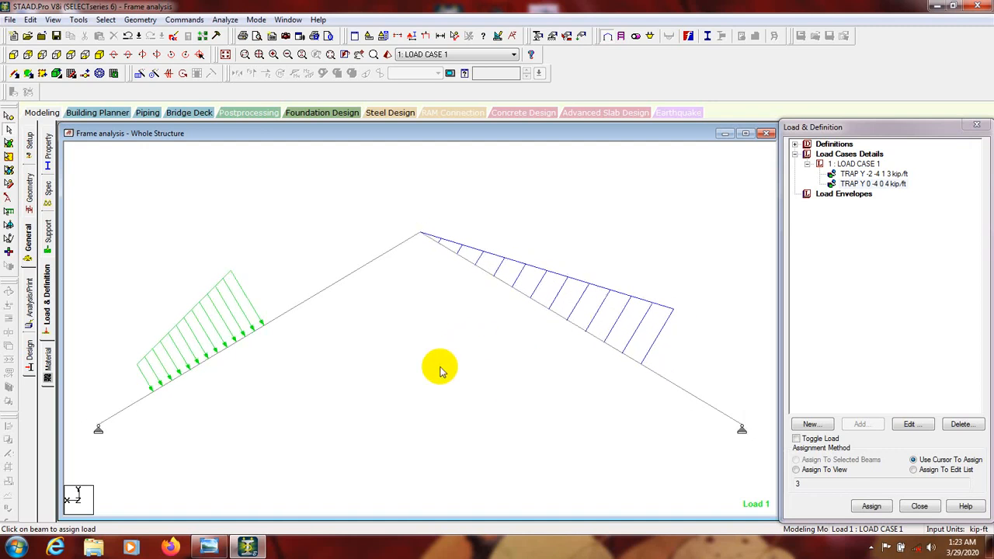
scroll(440, 371, "down", 1)
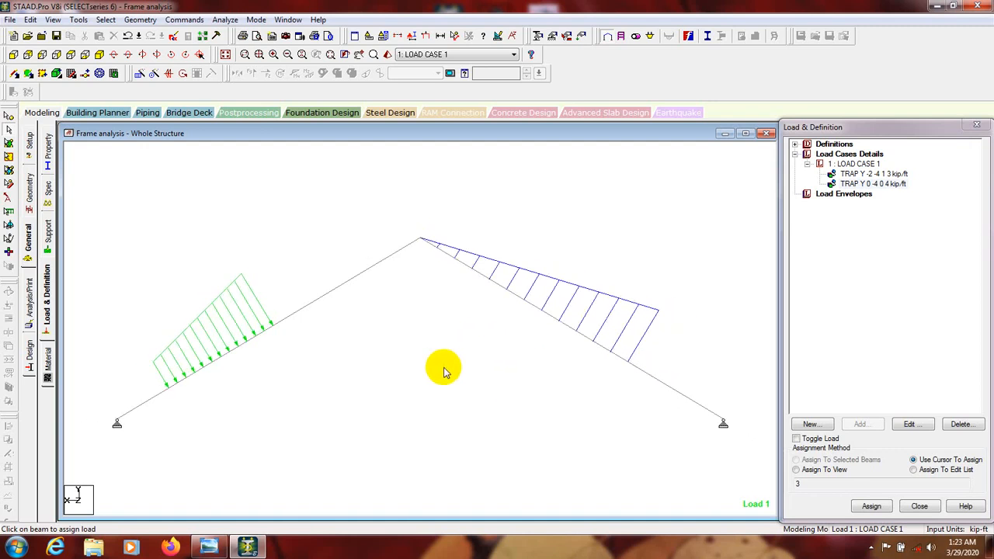